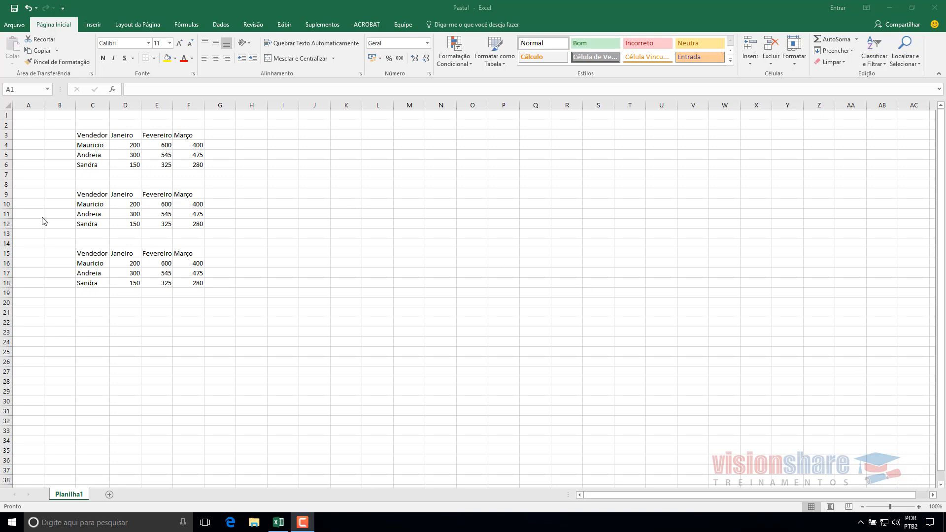
# Review the three sales tables by selecting ranges C3:F6, C9:F12 and C15:F18 one after another.
pyautogui.moveTo(92, 138); pyautogui.dragTo(183, 164)
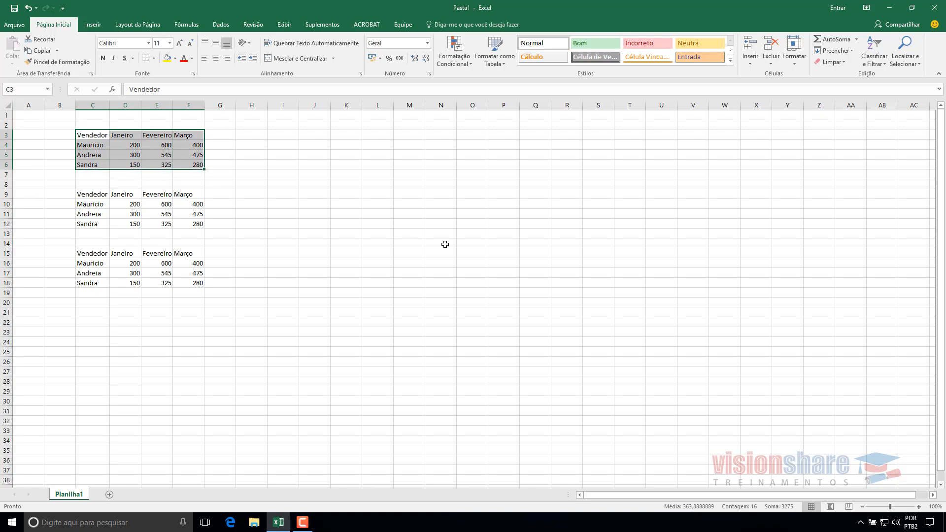
pyautogui.click(248, 243)
pyautogui.moveTo(83, 139); pyautogui.dragTo(194, 163)
pyautogui.moveTo(461, 256); pyautogui.dragTo(439, 254)
pyautogui.moveTo(84, 137); pyautogui.dragTo(188, 163)
pyautogui.moveTo(93, 195); pyautogui.dragTo(195, 222)
pyautogui.moveTo(90, 255); pyautogui.dragTo(205, 283)
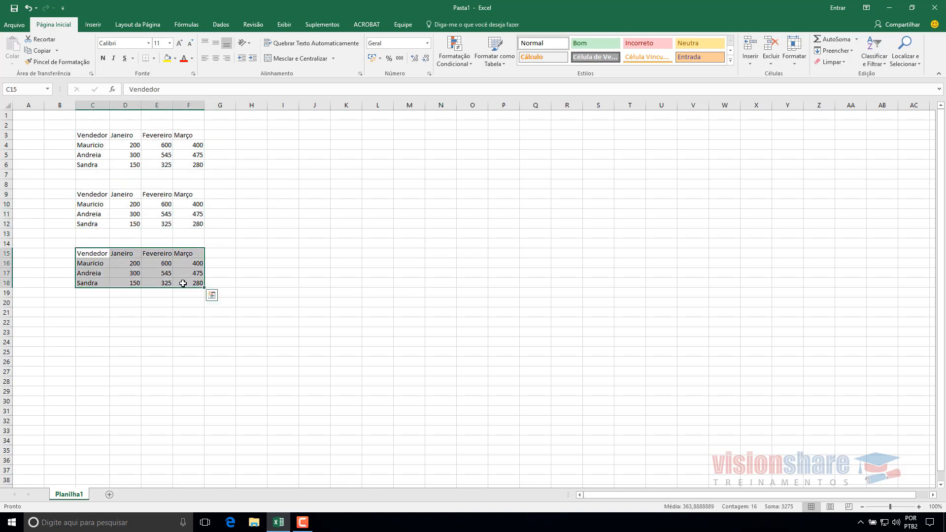
# Examine the first table's structure: the Vendedor column, the month headers in row 3 and the value range D4:F6.
pyautogui.click(89, 107)
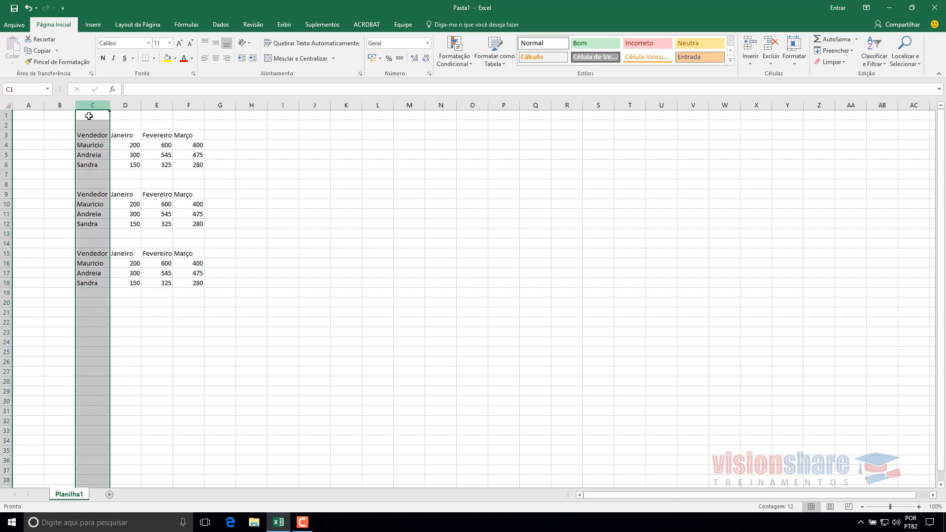
pyautogui.click(86, 145)
pyautogui.click(104, 159)
pyautogui.click(86, 165)
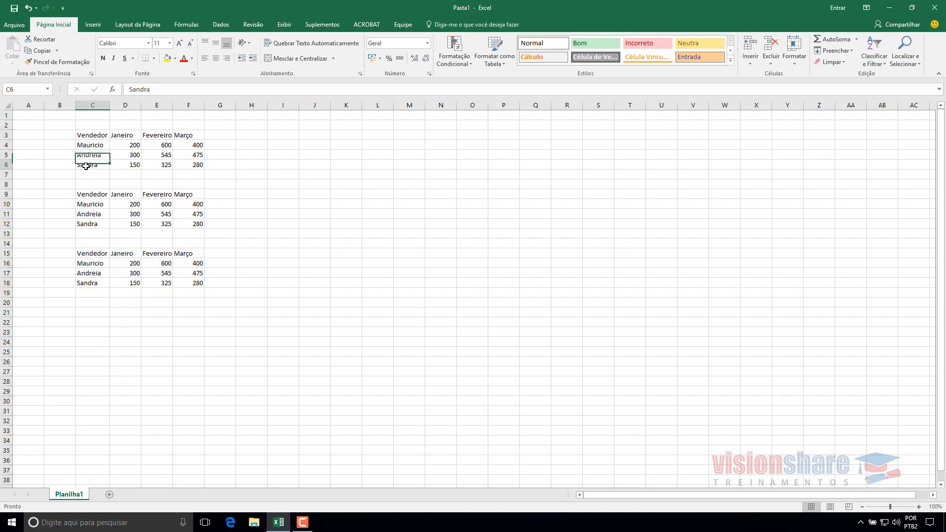
pyautogui.click(6, 135)
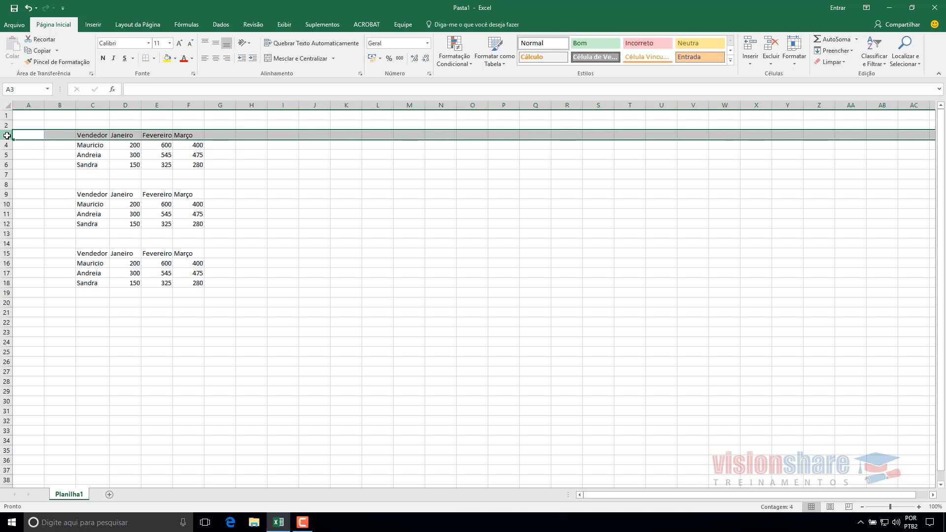
pyautogui.click(120, 136)
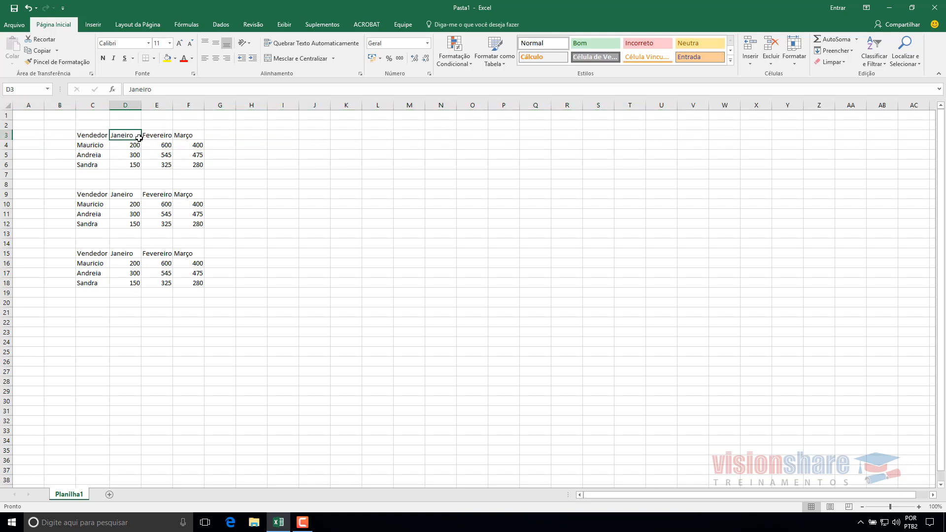
pyautogui.click(160, 137)
pyautogui.click(186, 136)
pyautogui.click(123, 147)
pyautogui.keyDown('shift'); pyautogui.click(194, 163); pyautogui.keyUp('shift')
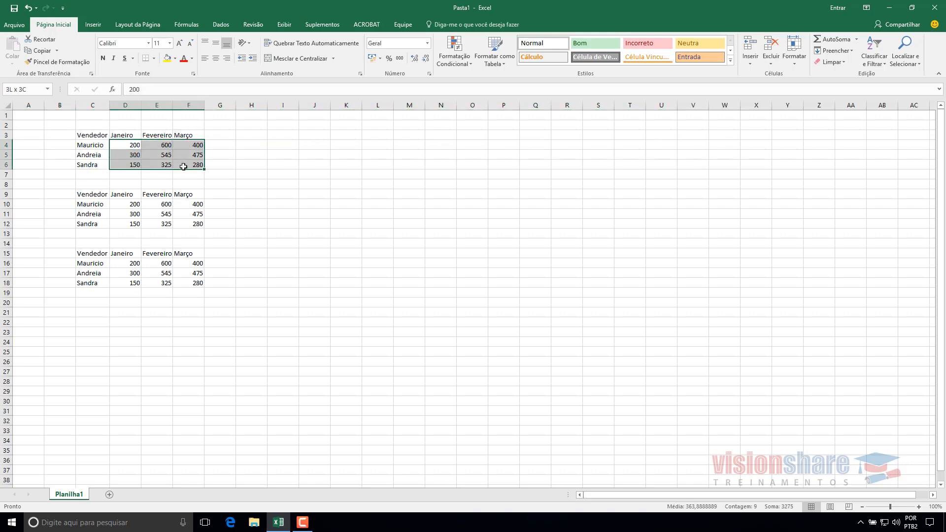
pyautogui.moveTo(78, 134); pyautogui.dragTo(188, 165)
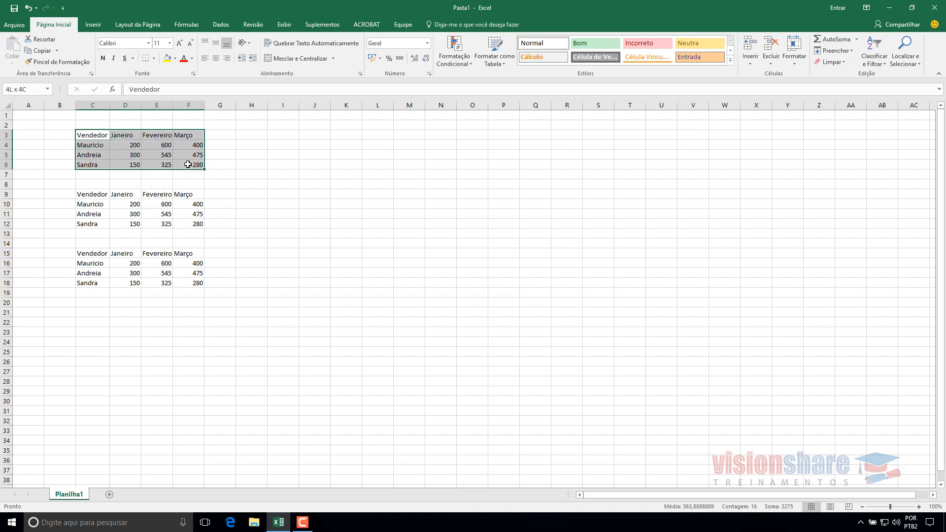
# Examine month columns D, E and F, and the second table in C9:F12.
pyautogui.click(122, 105)
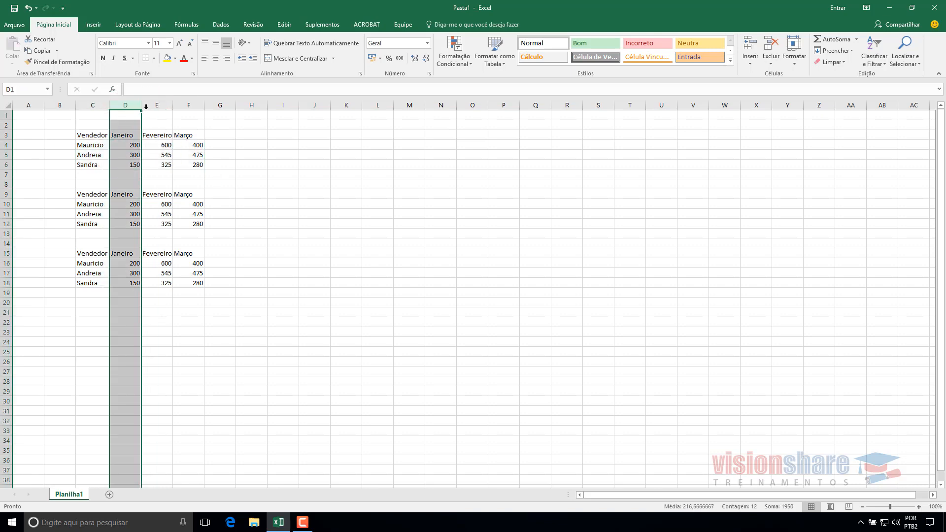
pyautogui.click(155, 105)
pyautogui.click(189, 105)
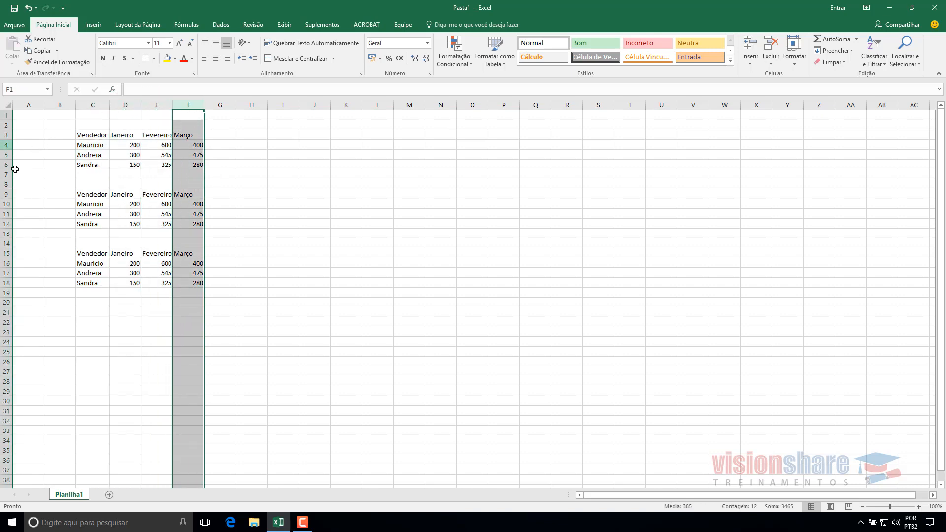
pyautogui.click(241, 211)
pyautogui.moveTo(84, 194); pyautogui.dragTo(192, 225)
pyautogui.click(286, 251)
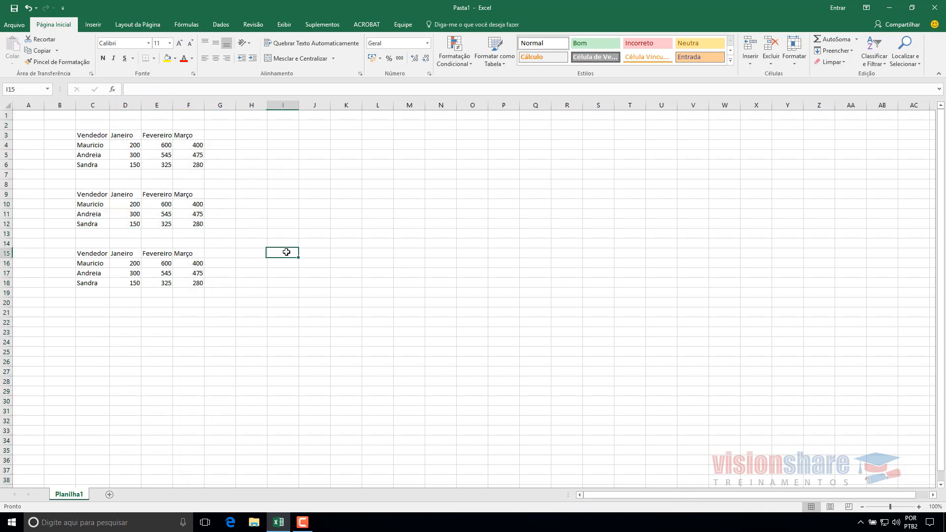
# Review the available border options for the first table, C3:F6, without applying any.
pyautogui.moveTo(94, 136); pyautogui.dragTo(199, 166)
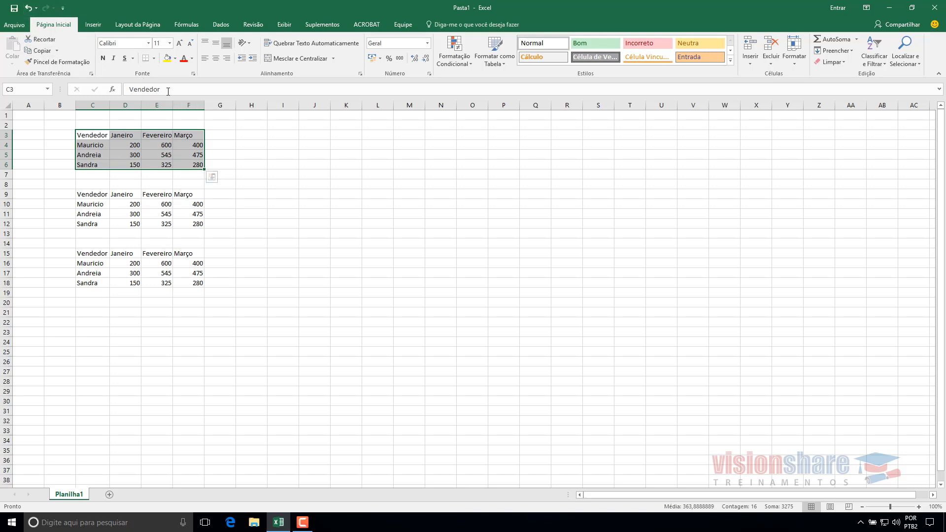
pyautogui.click(155, 59)
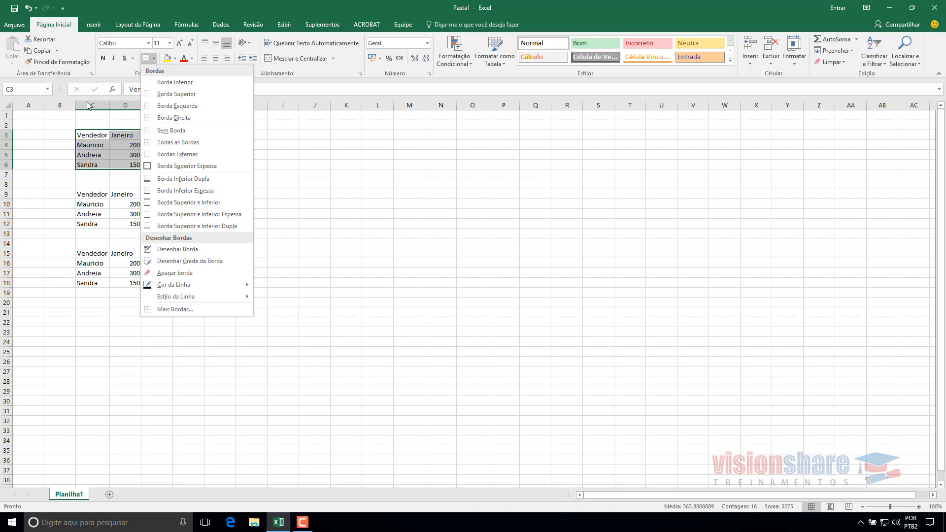
pyautogui.click(448, 248)
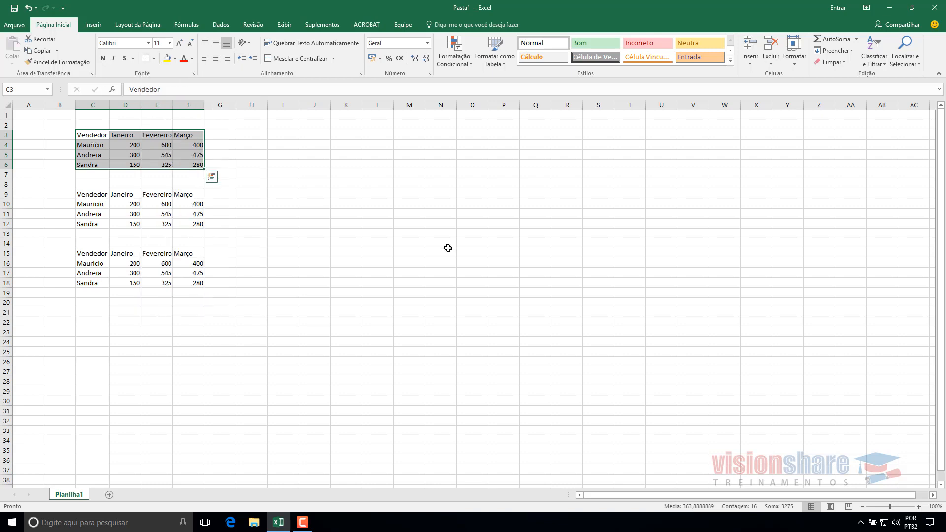
# Apply a bottom border to the Vendedor header cell C3 of the first table.
pyautogui.click(95, 138)
pyautogui.click(154, 59)
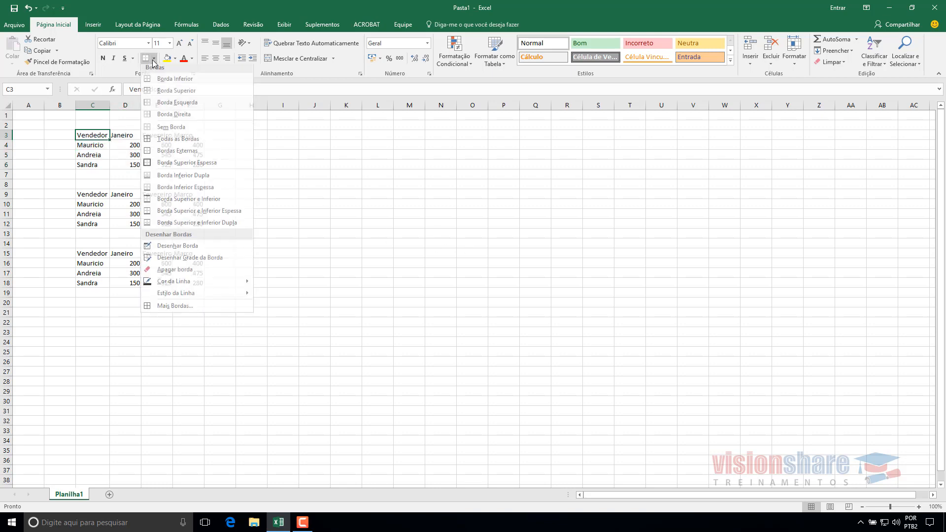
pyautogui.click(197, 98)
pyautogui.click(441, 272)
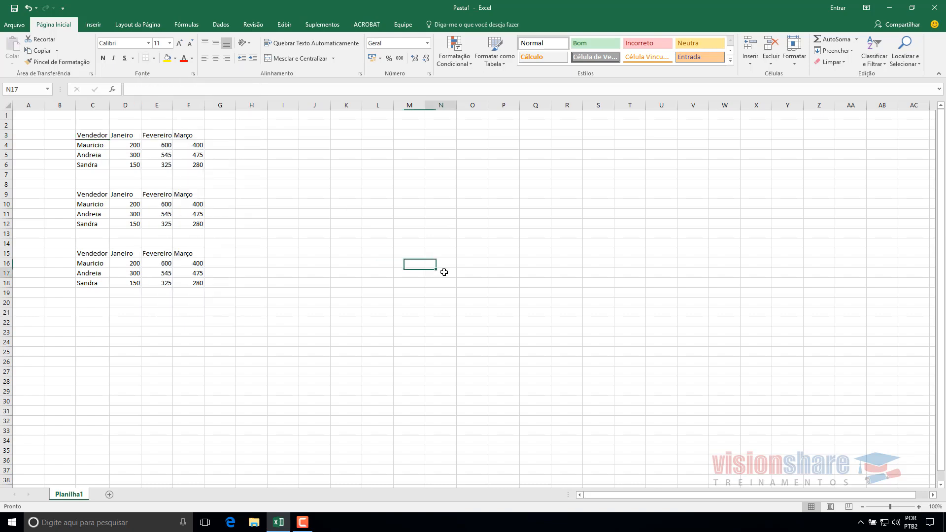
# Inspect the bottom border under the Vendedor header cell C3 at 170% magnification.
pyautogui.moveTo(893, 510); pyautogui.dragTo(898, 511)
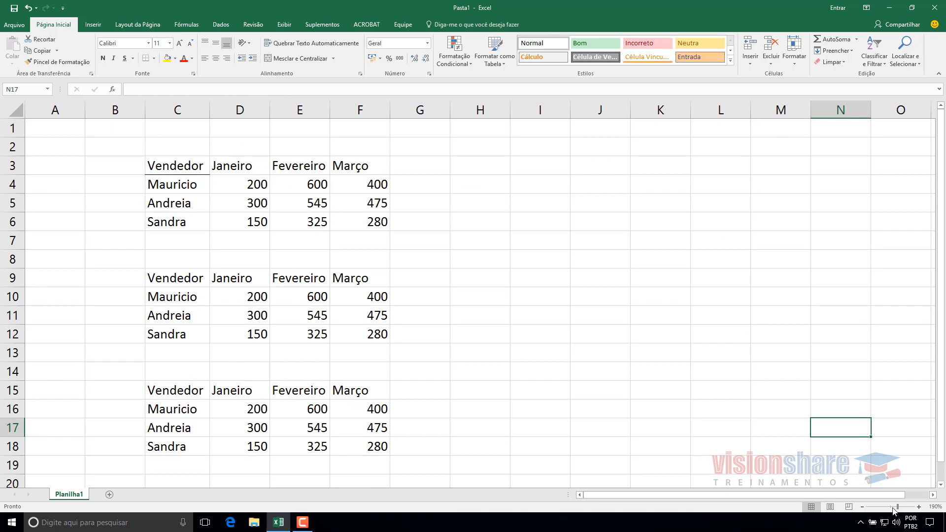
pyautogui.click(862, 507)
pyautogui.click(862, 508)
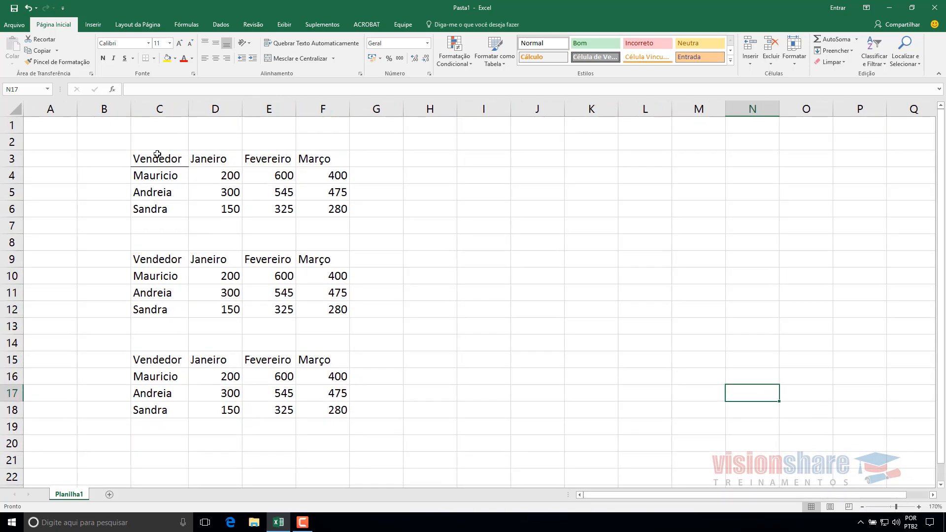
pyautogui.click(142, 161)
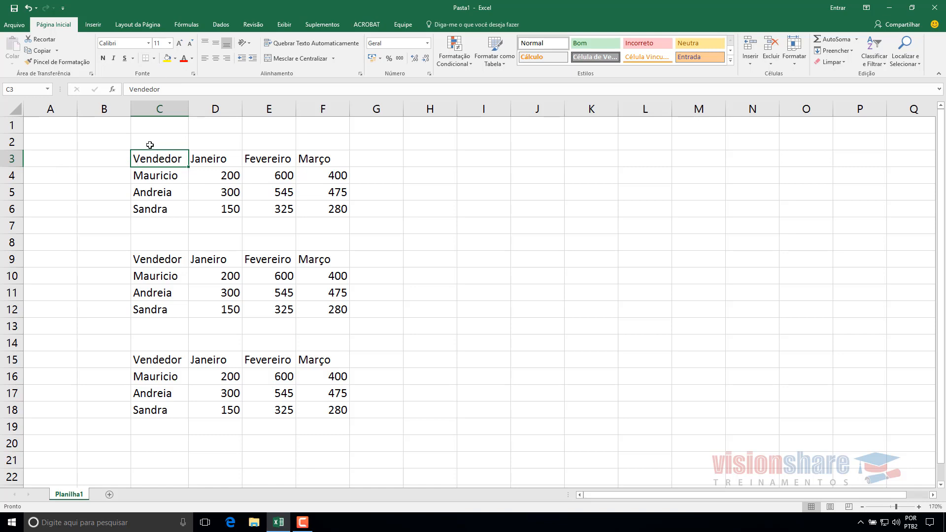
pyautogui.click(419, 209)
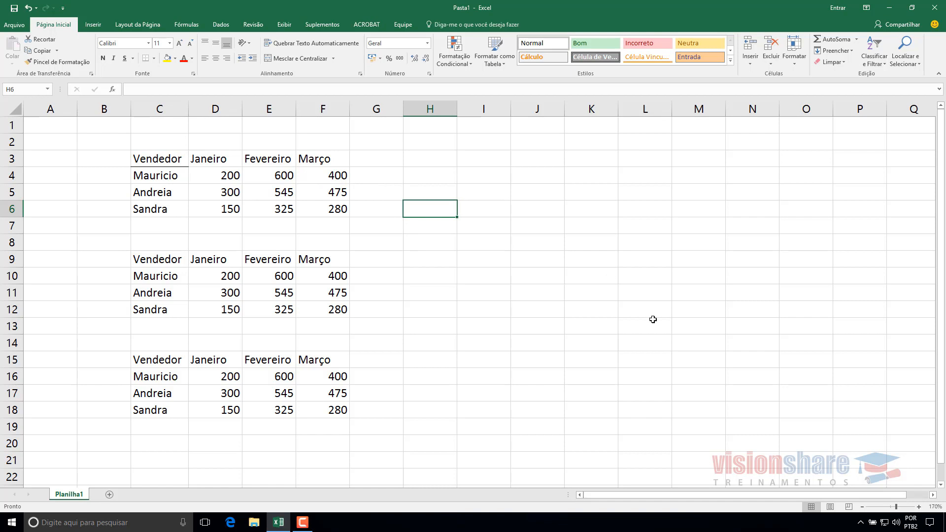
pyautogui.click(175, 182)
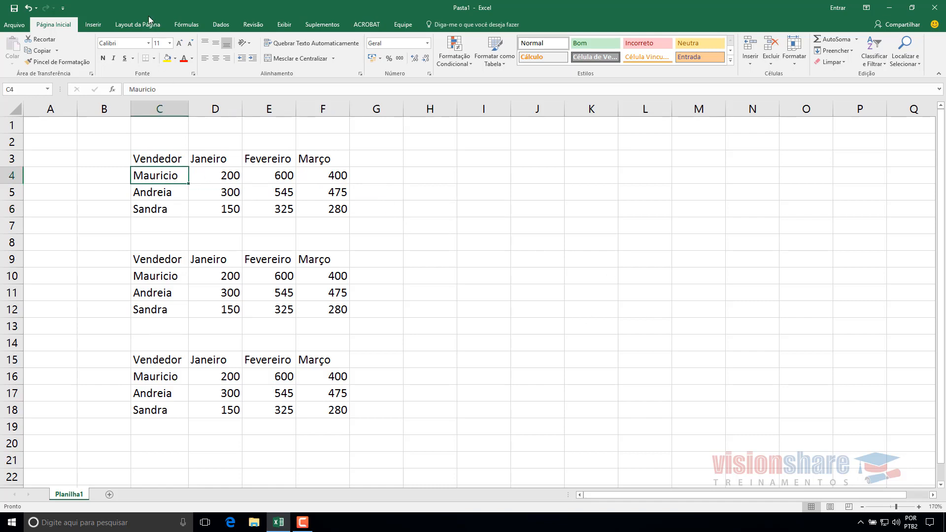
# Examine columns C through F individually, along with header row 3.
pyautogui.click(161, 108)
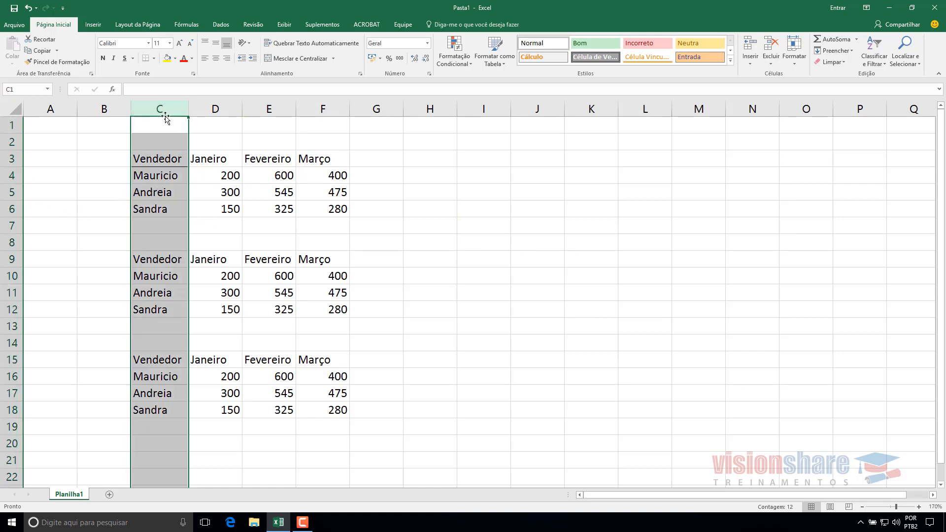
pyautogui.click(227, 108)
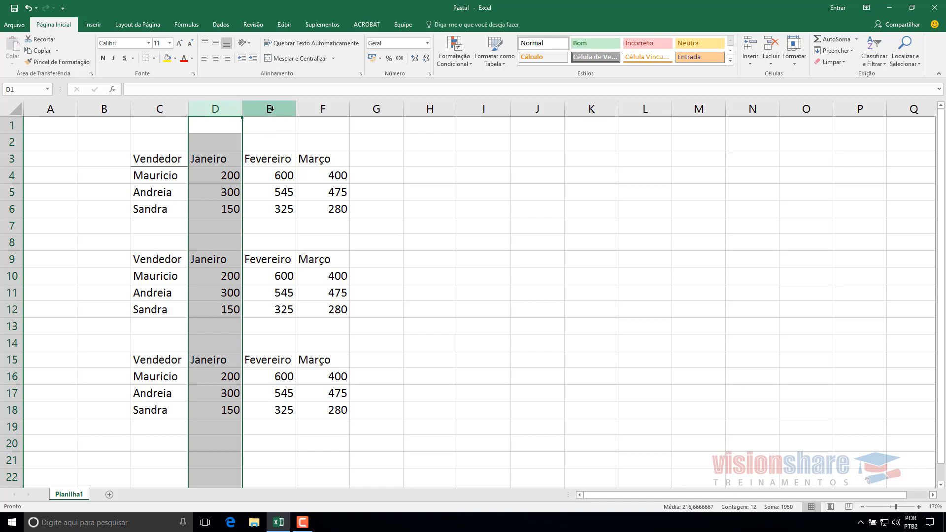
pyautogui.click(271, 108)
pyautogui.click(323, 109)
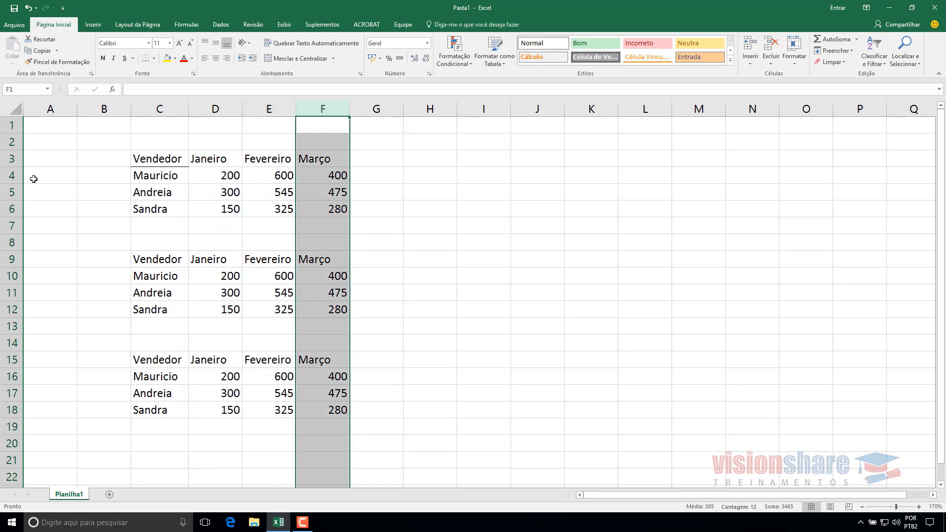
pyautogui.click(9, 158)
# Apply a bottom border to the Janeiro header cell D3 of the first table.
pyautogui.click(201, 159)
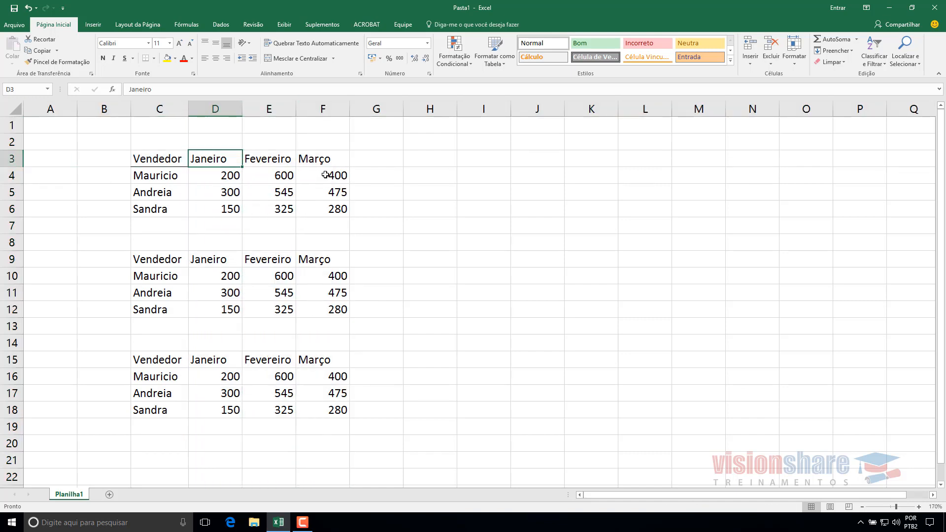
pyautogui.click(154, 59)
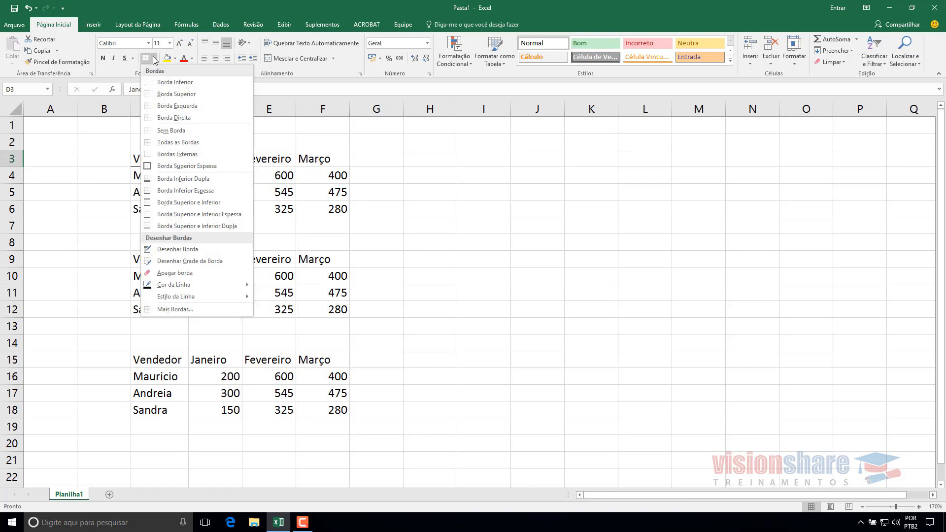
pyautogui.click(178, 82)
pyautogui.click(269, 158)
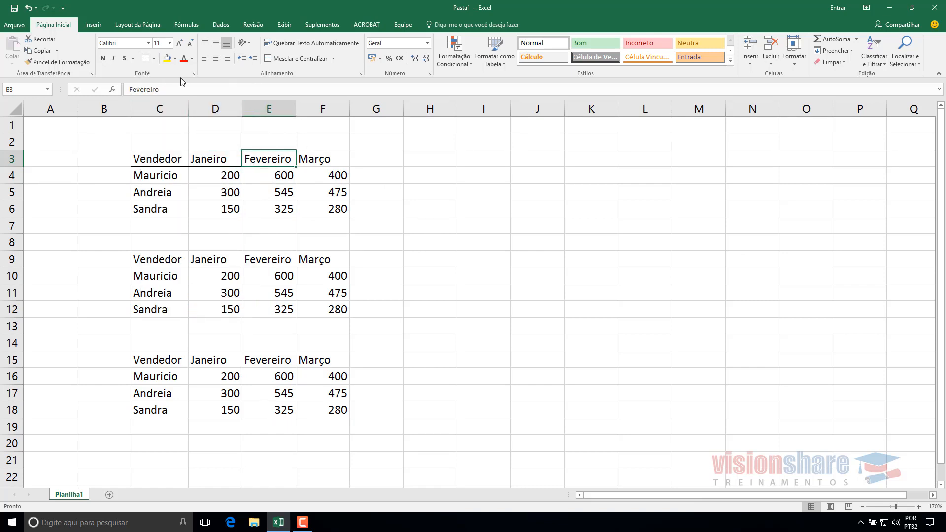
pyautogui.click(447, 193)
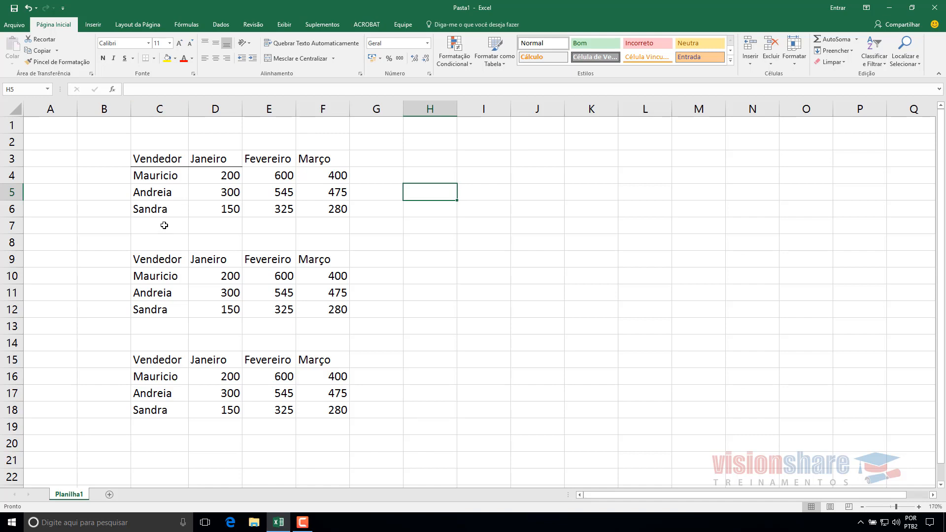
# Undo the bottom borders on header cells C3 and D3 and return the sheet to 100% zoom.
pyautogui.hotkey('ctrl', 'z')
pyautogui.hotkey('ctrl', 'z')
pyautogui.hotkey('ctrl', 'z')
pyautogui.hotkey('ctrl', 'z')
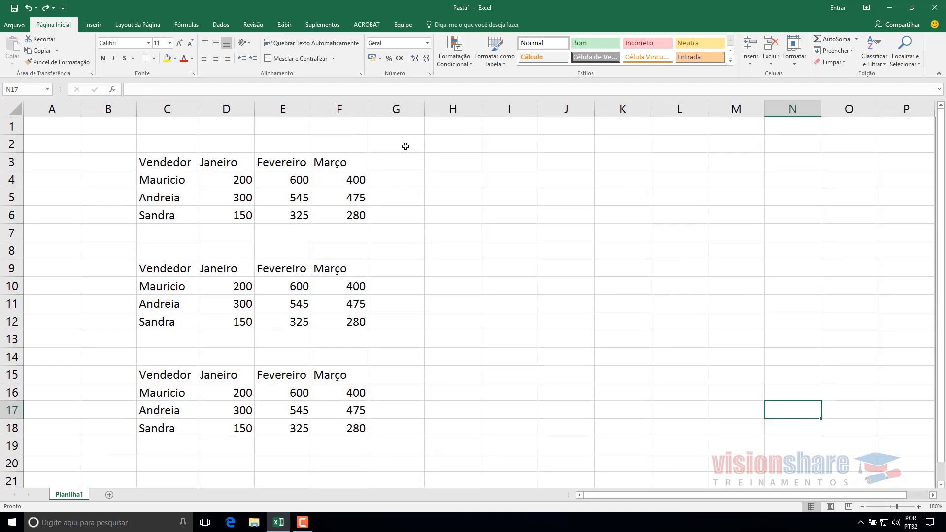
pyautogui.scroll(-4, 406, 147)
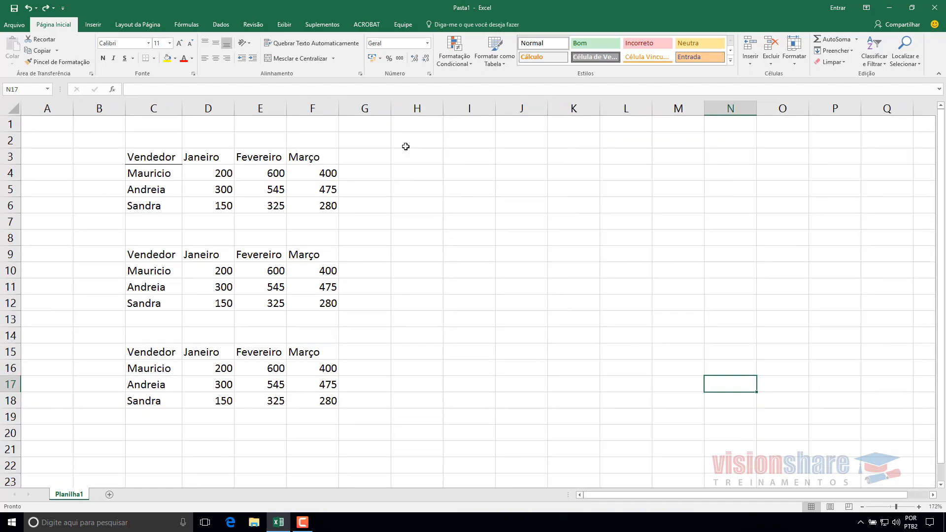
pyautogui.hotkey('ctrl', 'z')
pyautogui.hotkey('ctrl', 'z')
pyautogui.hotkey('ctrl', 'z')
pyautogui.hotkey('ctrl', 'z')
pyautogui.hotkey('ctrl', 'z')
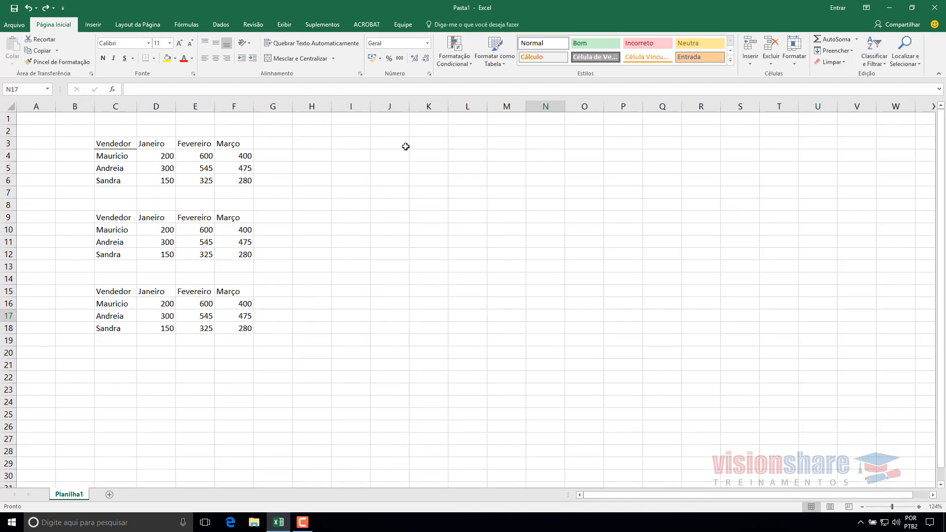
pyautogui.click(378, 174)
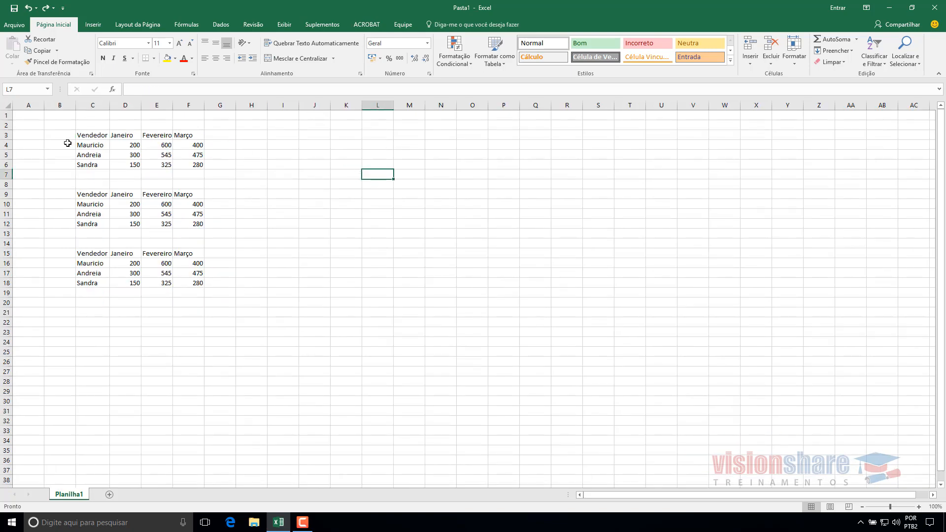
# Apply a bottom border (Borda Inferior) to the first table's header cells C3:F3.
pyautogui.click(93, 135)
pyautogui.moveTo(891, 507); pyautogui.dragTo(897, 507)
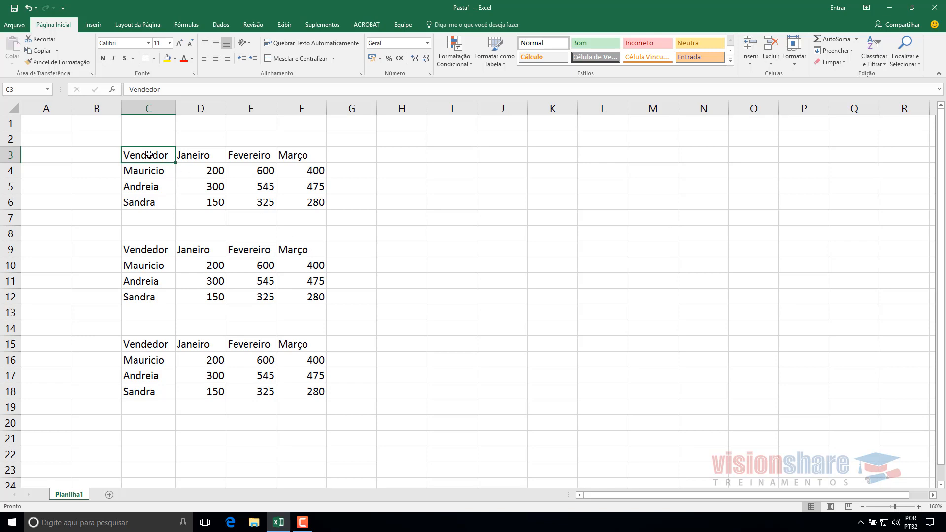
pyautogui.moveTo(141, 154); pyautogui.dragTo(303, 155)
pyautogui.click(254, 186)
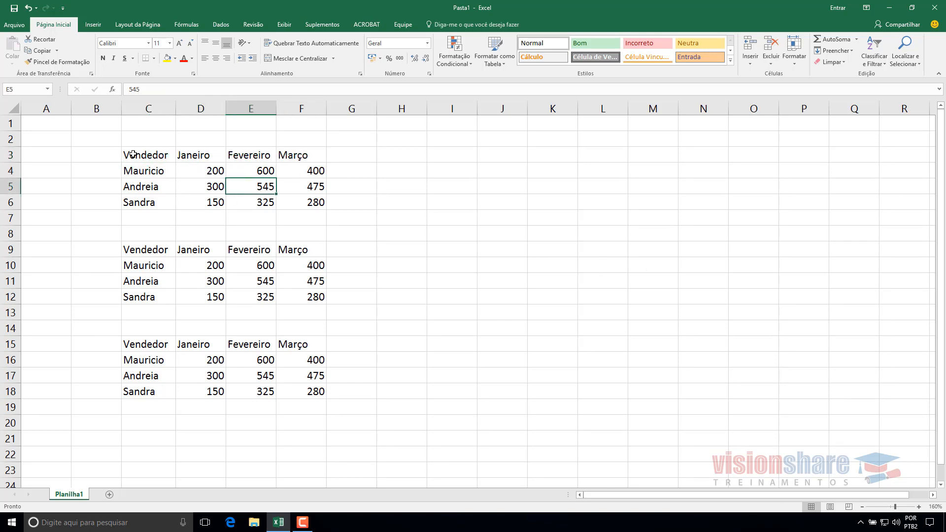
pyautogui.moveTo(131, 154); pyautogui.dragTo(302, 160)
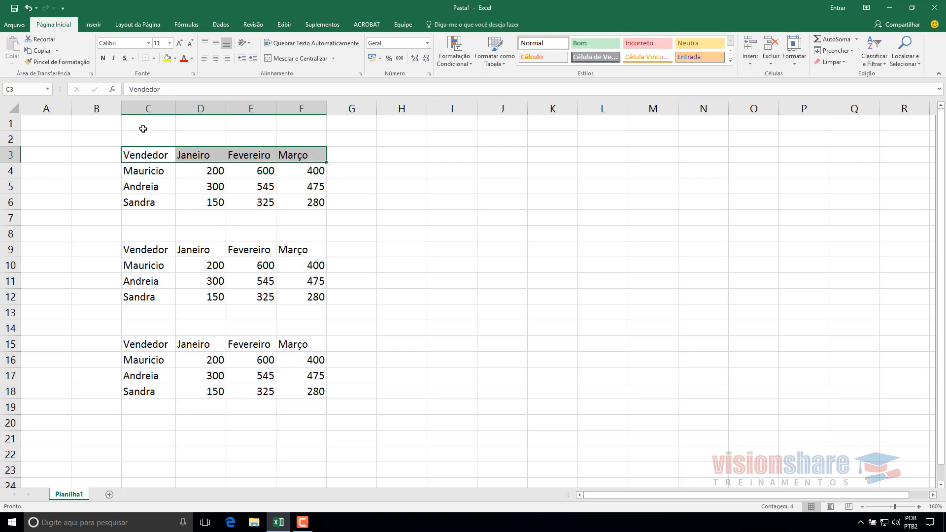
pyautogui.click(154, 59)
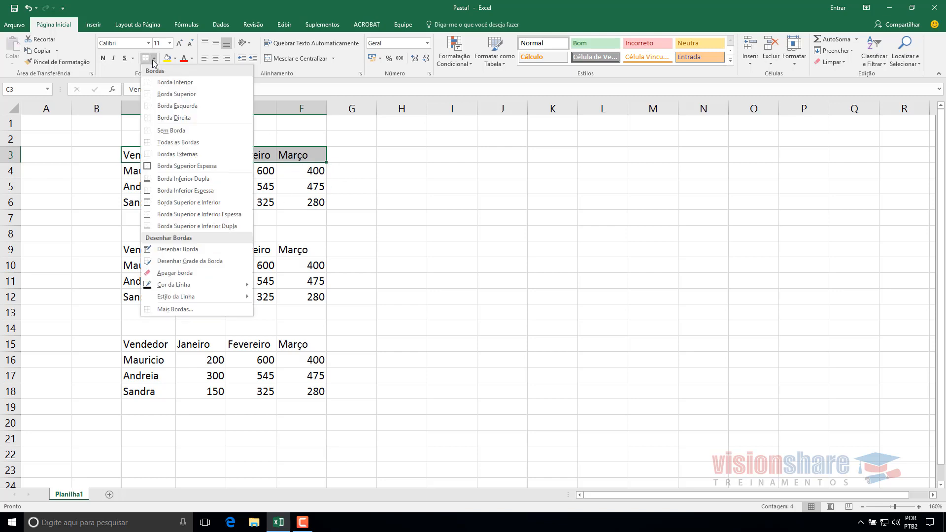
pyautogui.click(175, 84)
pyautogui.click(418, 206)
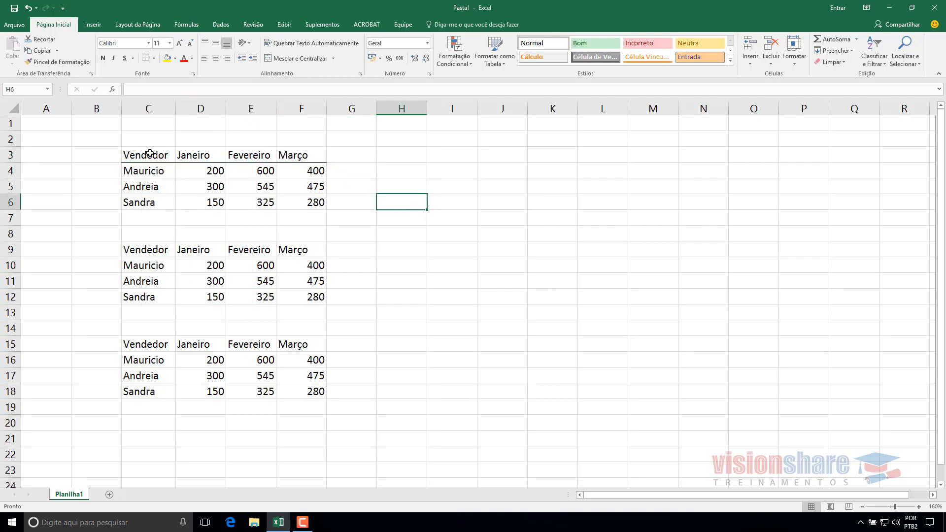
pyautogui.moveTo(151, 153); pyautogui.dragTo(301, 153)
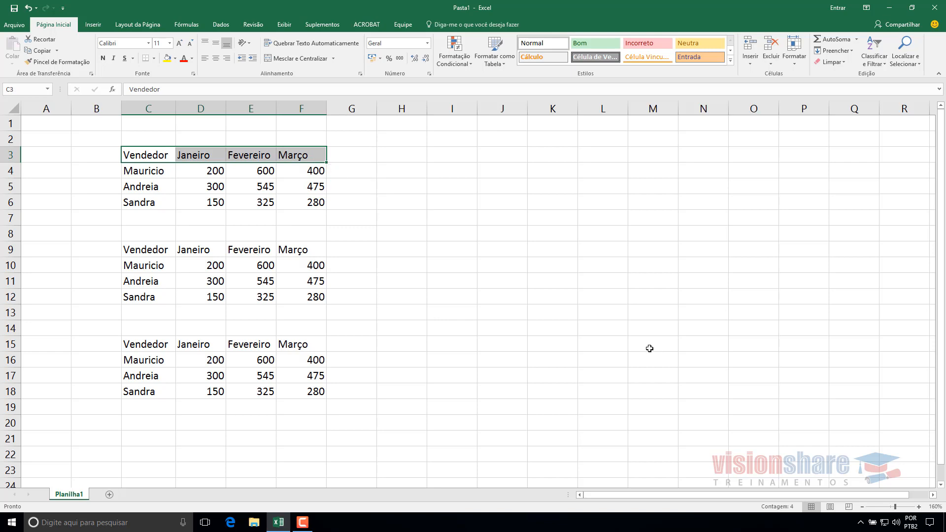
pyautogui.click(207, 169)
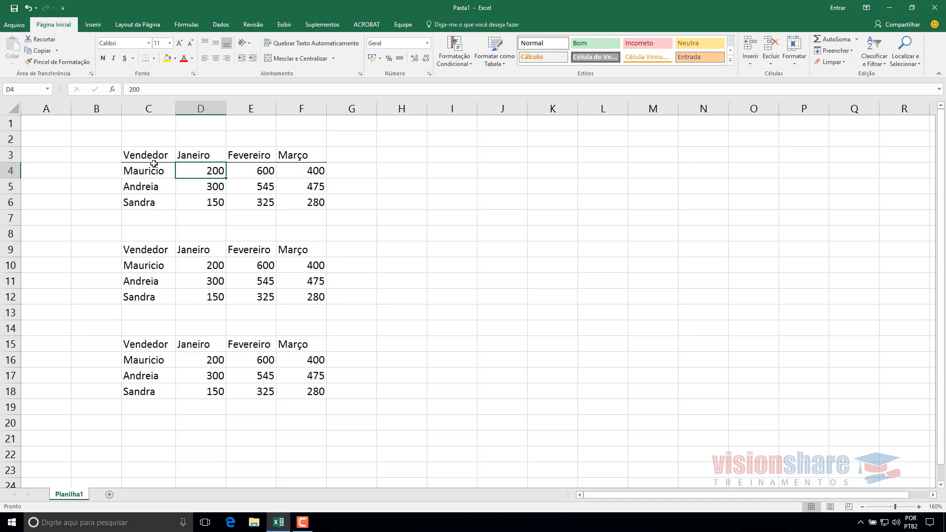
# Apply a right border (Borda Direita) to the seller name cells C4:C6 of the first table.
pyautogui.moveTo(154, 164); pyautogui.dragTo(152, 198)
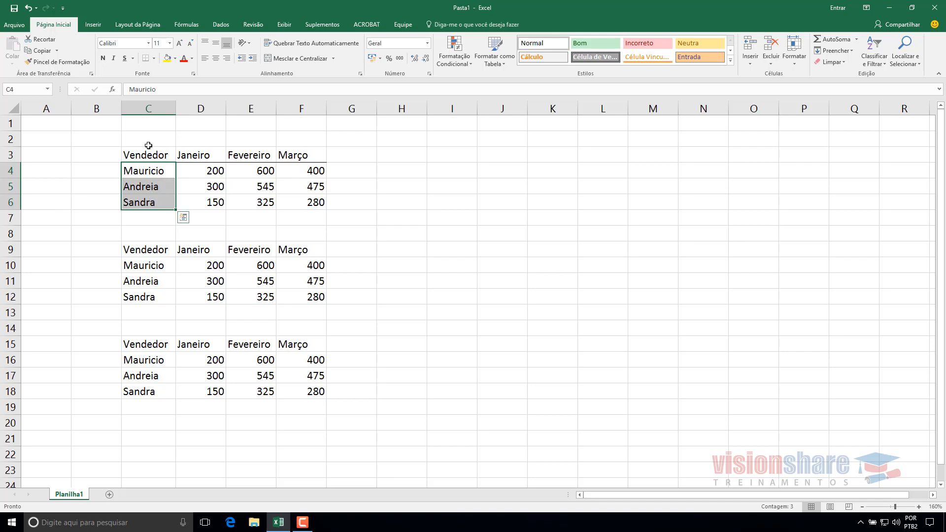
pyautogui.moveTo(146, 156); pyautogui.dragTo(148, 204)
pyautogui.click(184, 199)
pyautogui.click(153, 59)
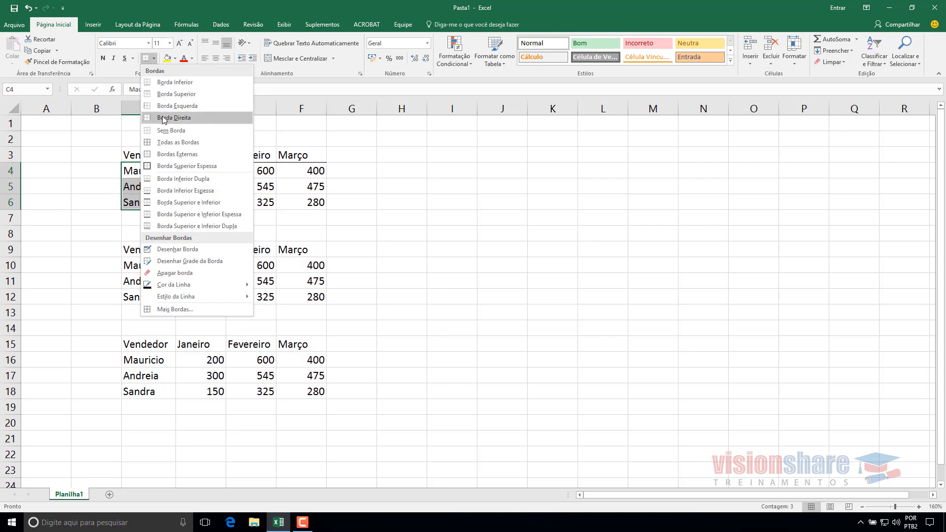
pyautogui.click(373, 12)
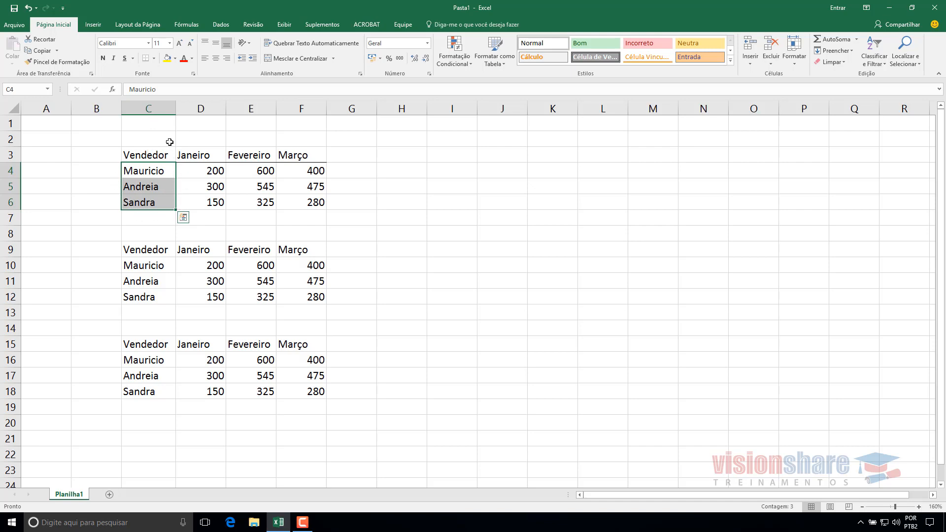
pyautogui.click(154, 59)
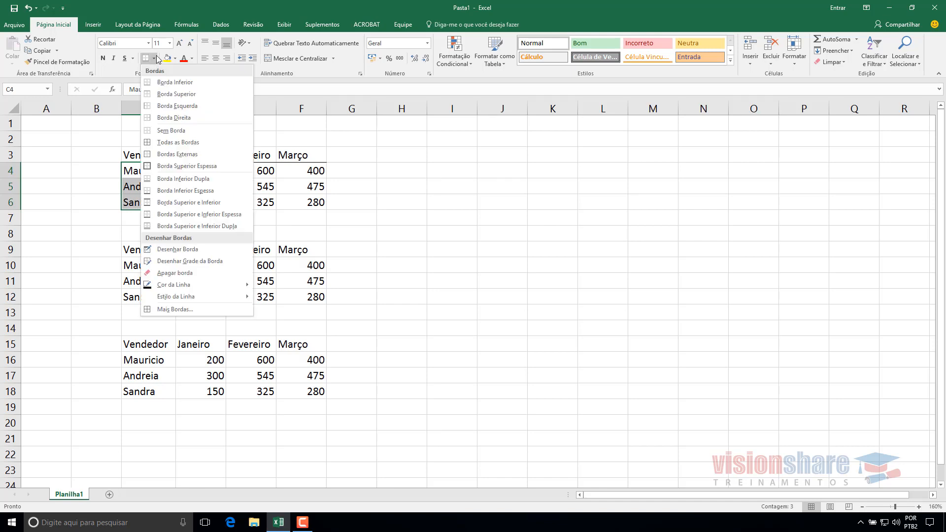
pyautogui.click(169, 118)
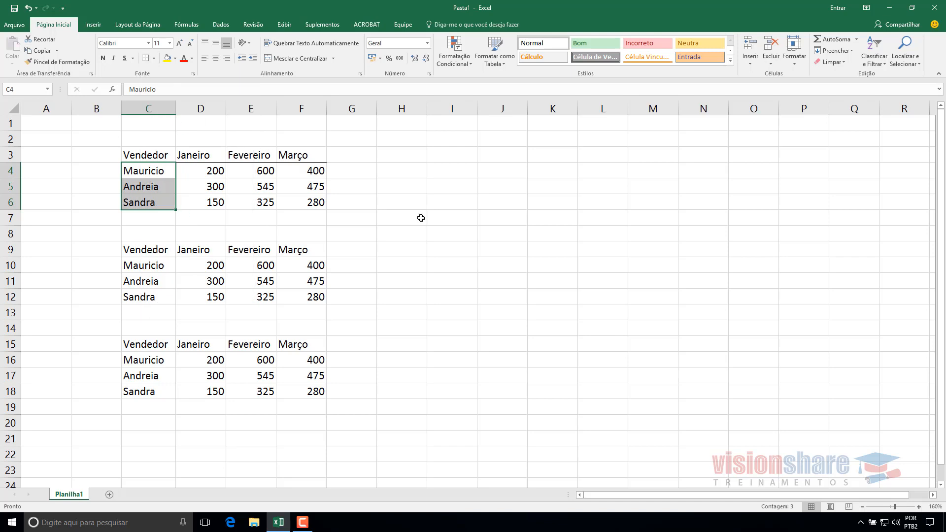
pyautogui.click(421, 218)
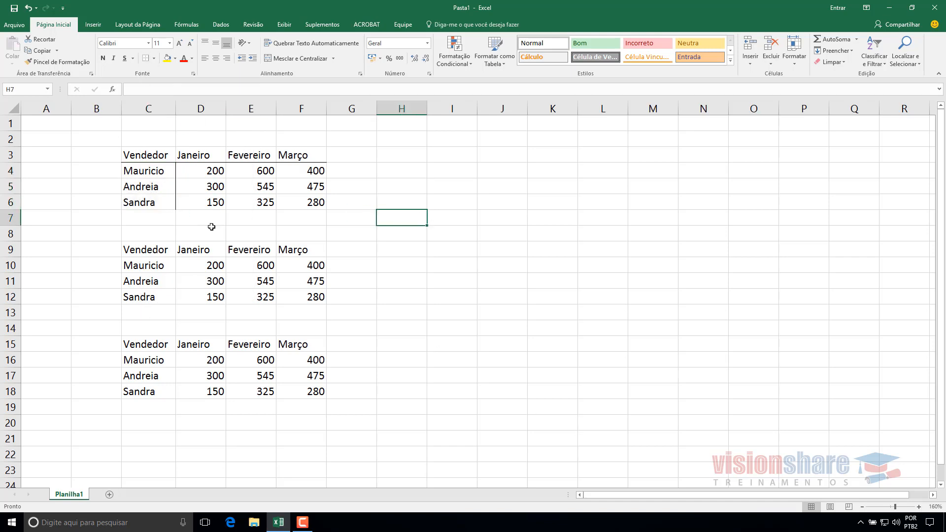
# Examine the borders of the first table against column C, row 3, the header cells and the seller name cells.
pyautogui.moveTo(156, 156); pyautogui.dragTo(299, 211)
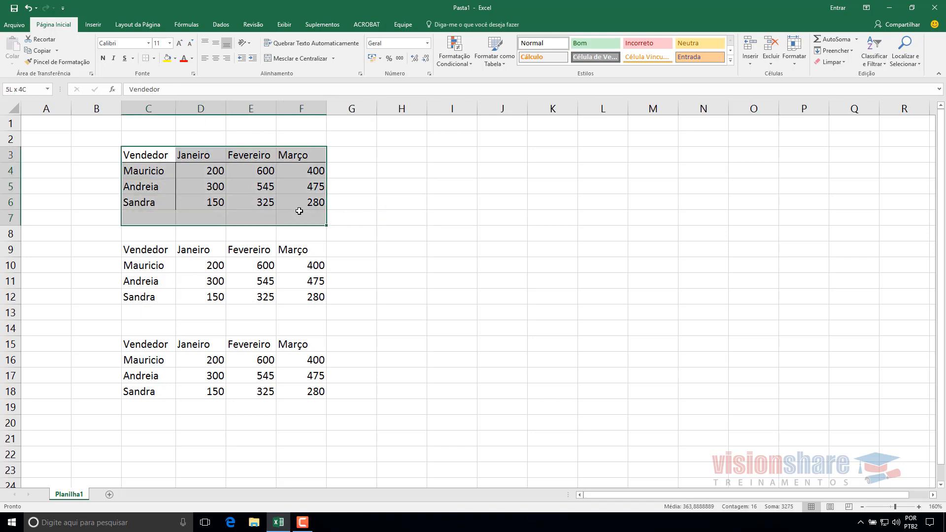
pyautogui.click(469, 270)
pyautogui.click(154, 104)
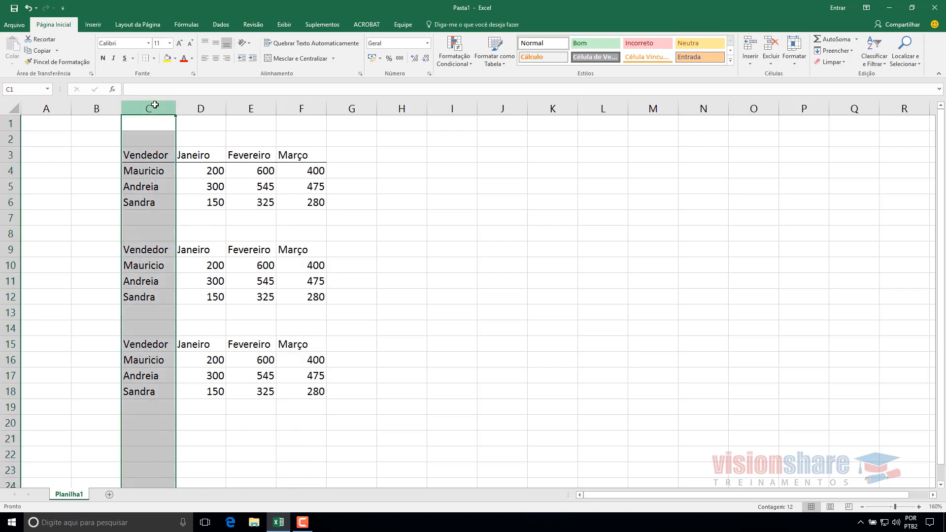
pyautogui.click(13, 153)
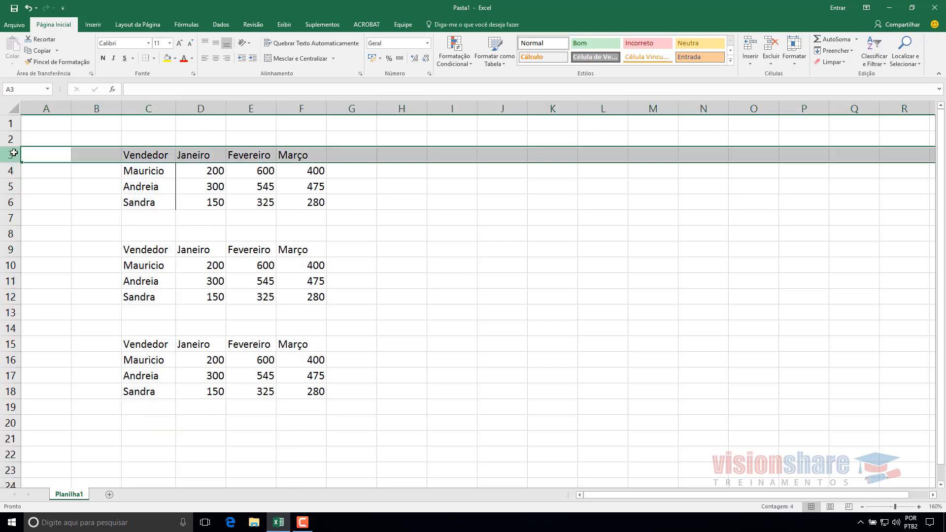
pyautogui.click(553, 310)
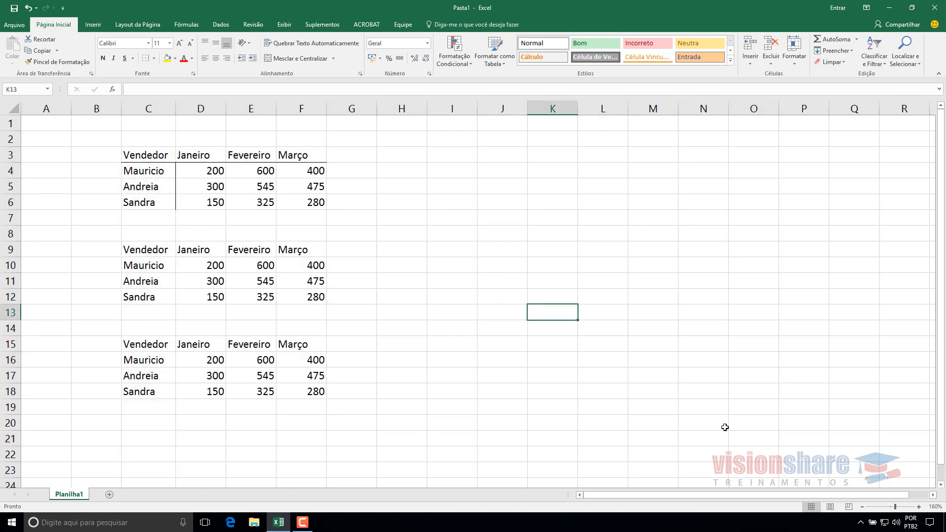
pyautogui.moveTo(127, 156); pyautogui.dragTo(329, 153)
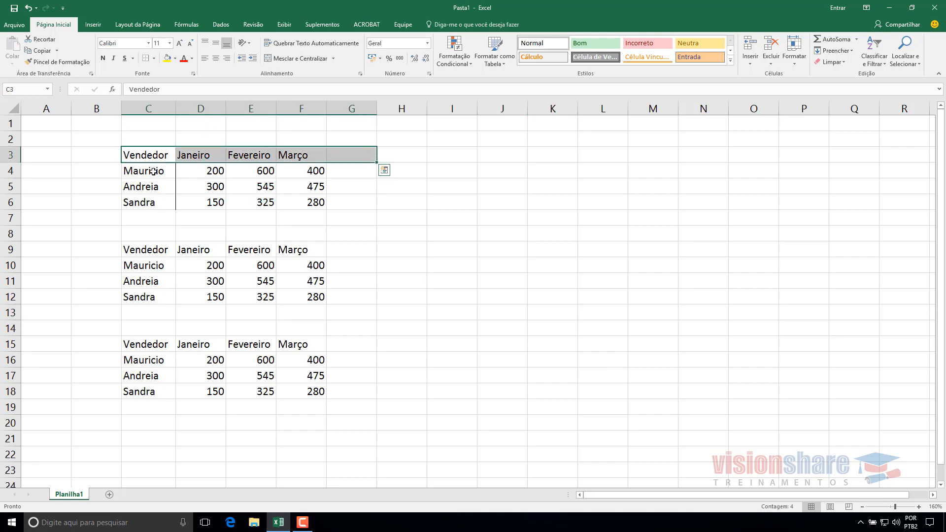
pyautogui.moveTo(153, 171); pyautogui.dragTo(154, 201)
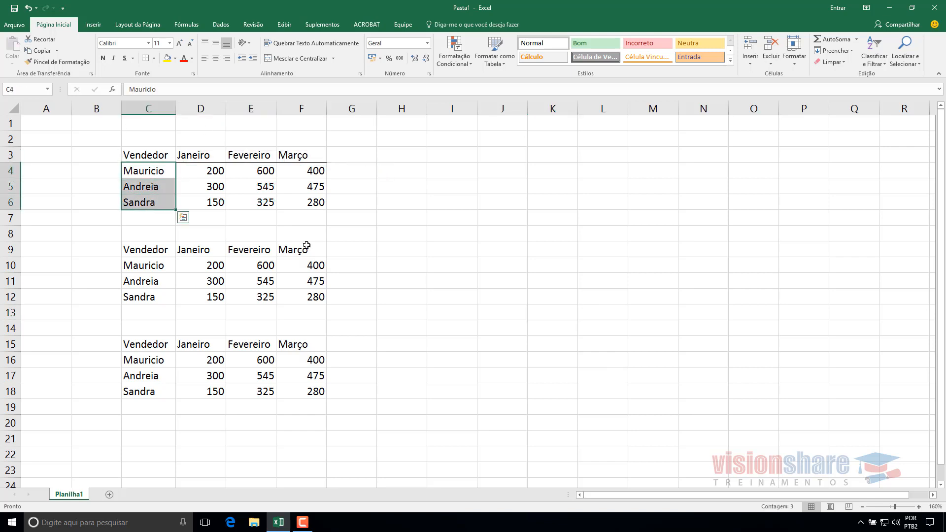
pyautogui.click(473, 275)
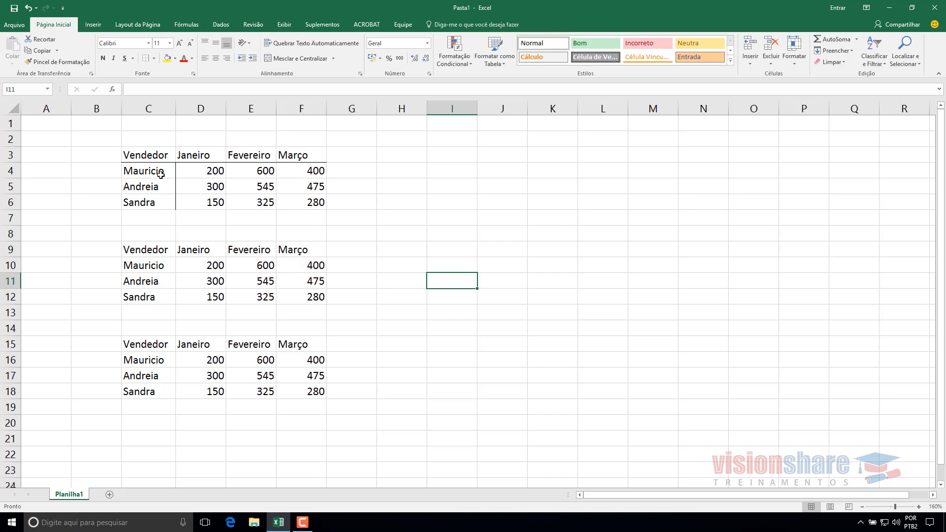
# Apply a top border (Borda Superior) to the first table's header cells C3:F3.
pyautogui.moveTo(137, 153); pyautogui.dragTo(306, 152)
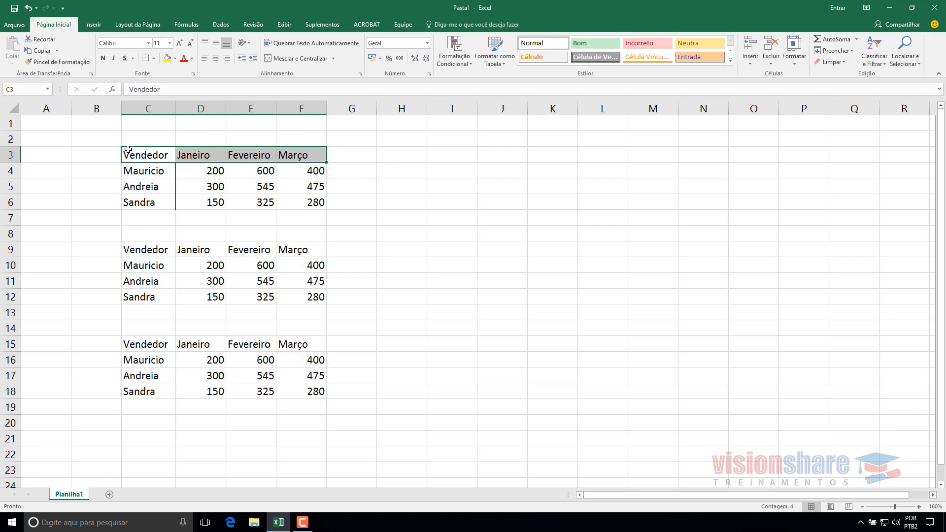
pyautogui.click(154, 59)
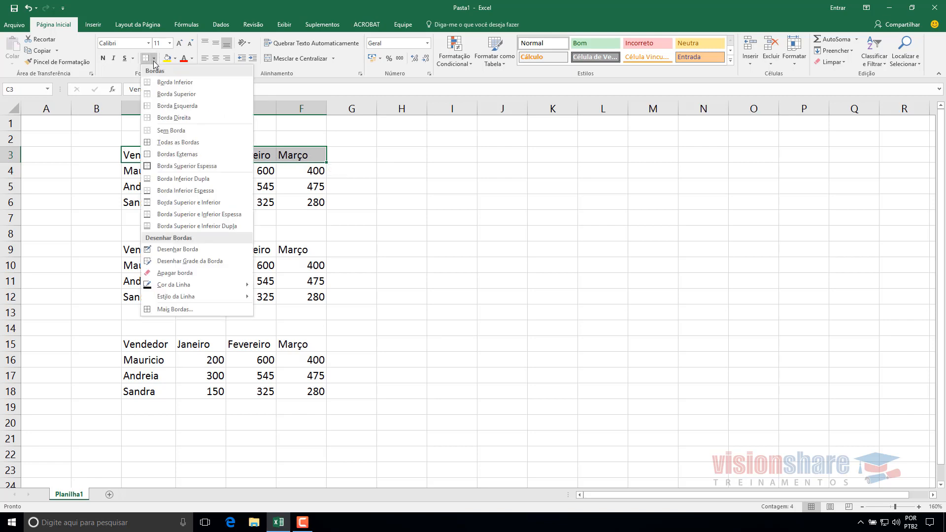
pyautogui.click(177, 94)
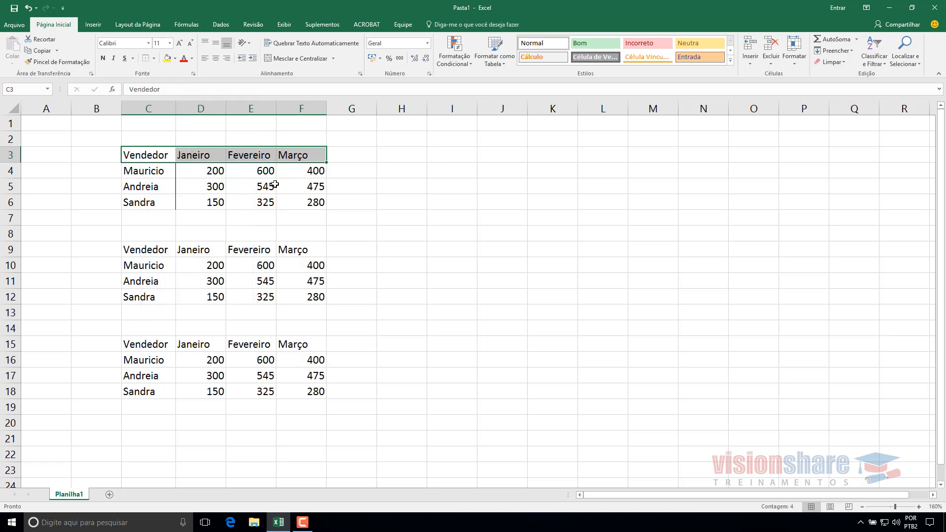
pyautogui.click(351, 249)
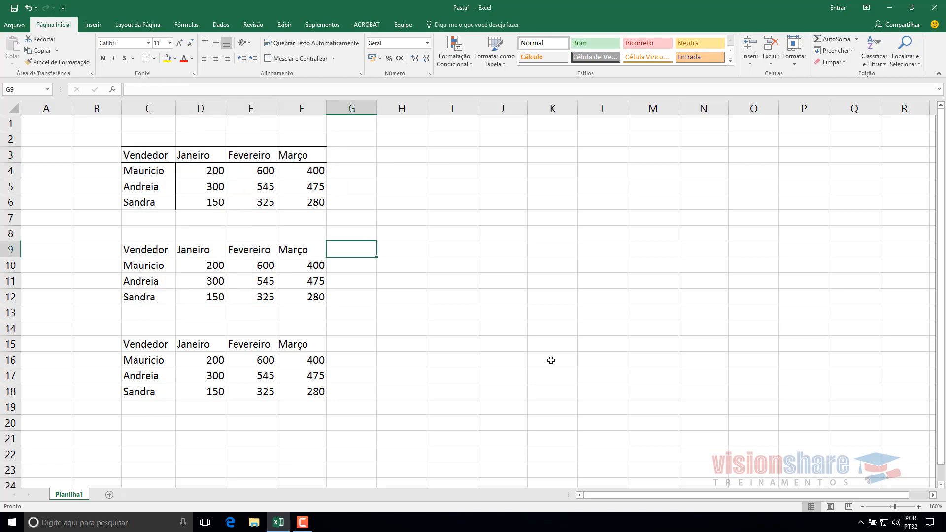
# Examine the header cells C3 through F3 of the first table, first as a range and one by one.
pyautogui.click(158, 158)
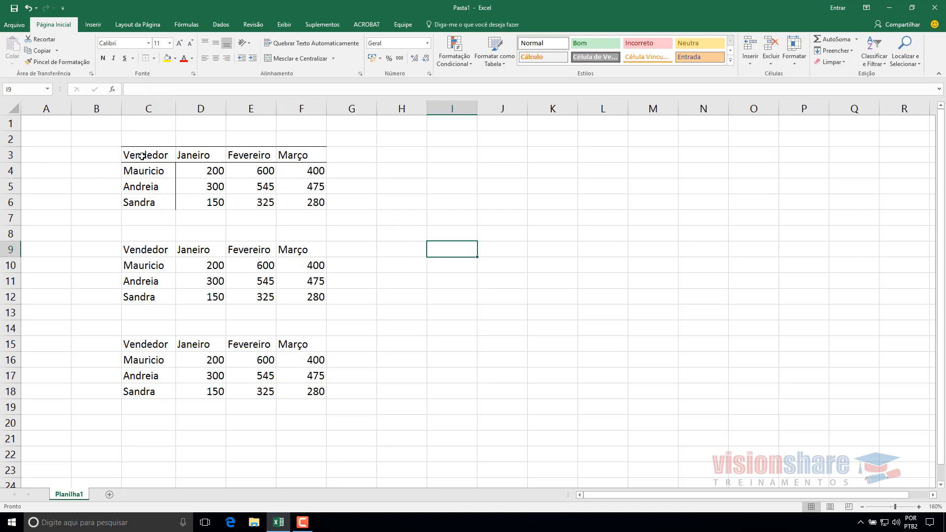
pyautogui.moveTo(138, 157); pyautogui.dragTo(300, 155)
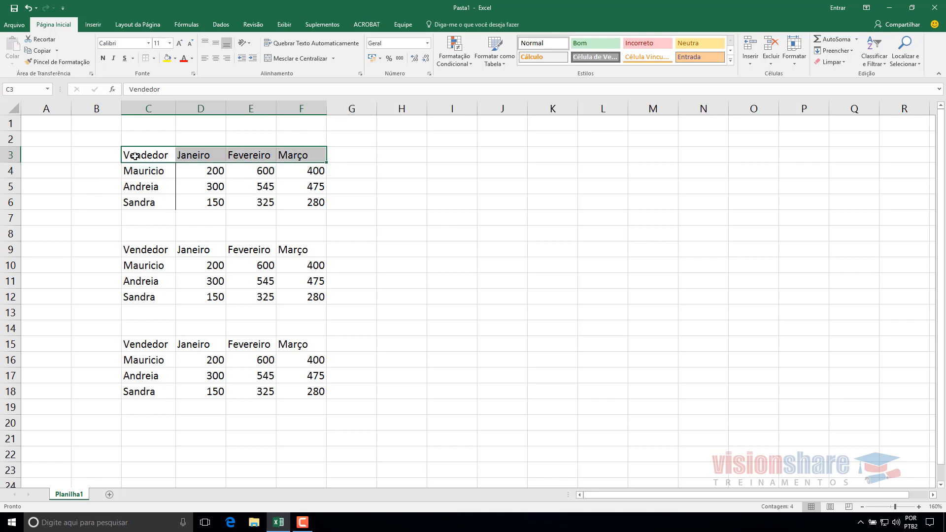
pyautogui.click(153, 59)
pyautogui.click(316, 157)
pyautogui.click(149, 152)
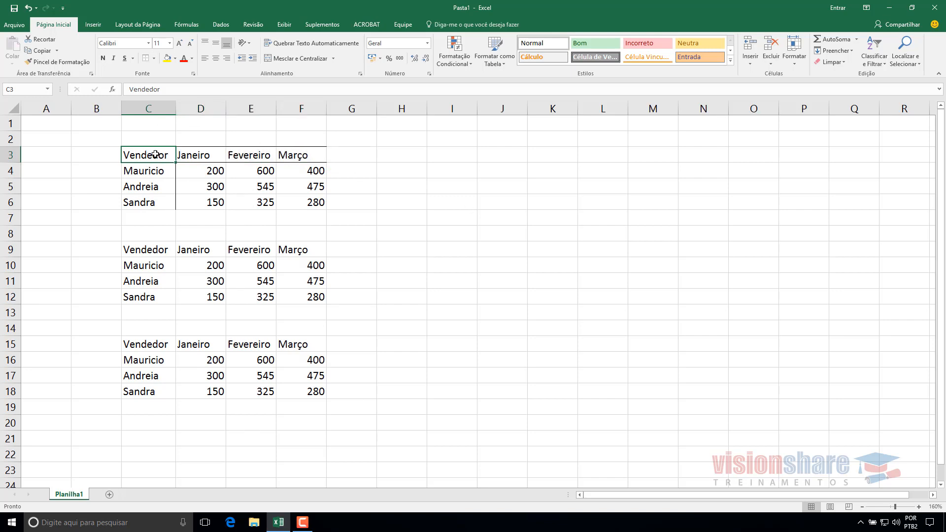
pyautogui.click(269, 165)
pyautogui.click(310, 159)
pyautogui.click(150, 151)
pyautogui.press('Right')
pyautogui.press('Right')
pyautogui.press('Right')
pyautogui.click(159, 153)
pyautogui.press('Right')
pyautogui.press('Right')
pyautogui.press('Right')
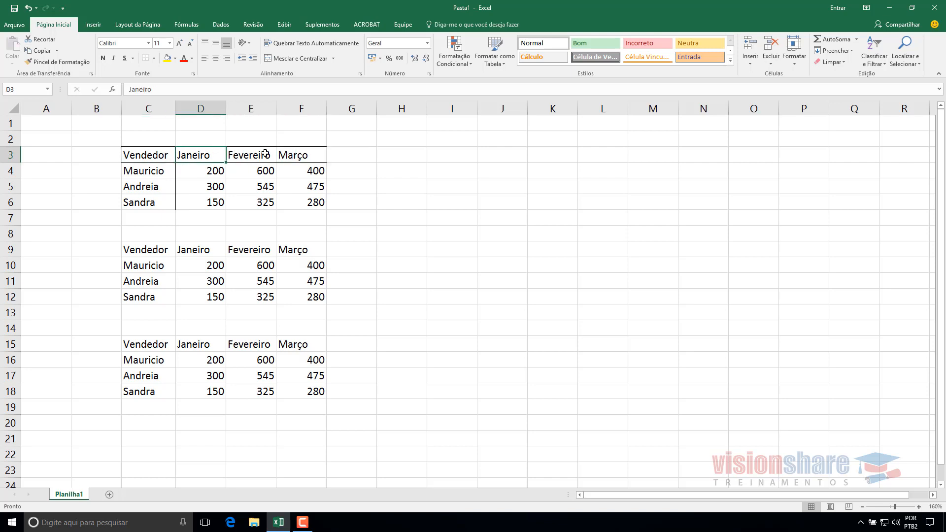
# Apply a left border (Borda Esquerda) to the Vendedor header cell C3 of the first table.
pyautogui.click(149, 156)
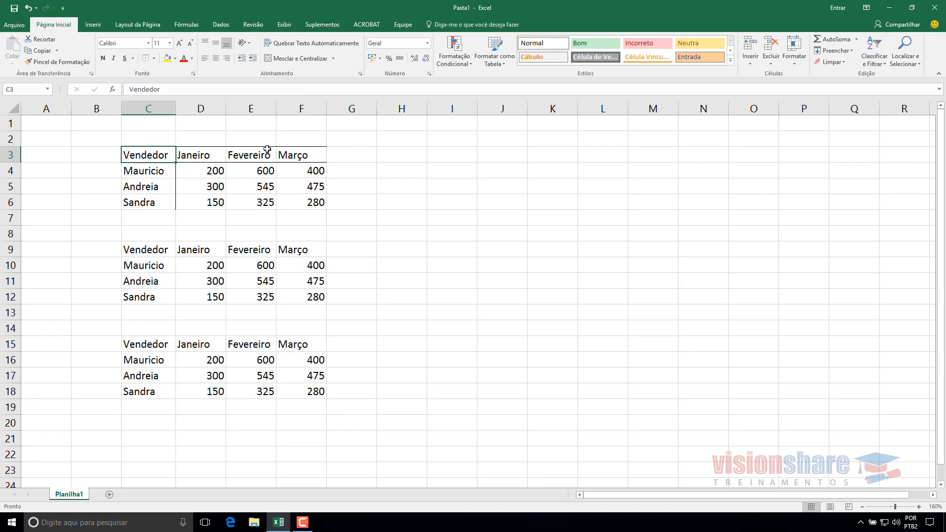
pyautogui.click(150, 59)
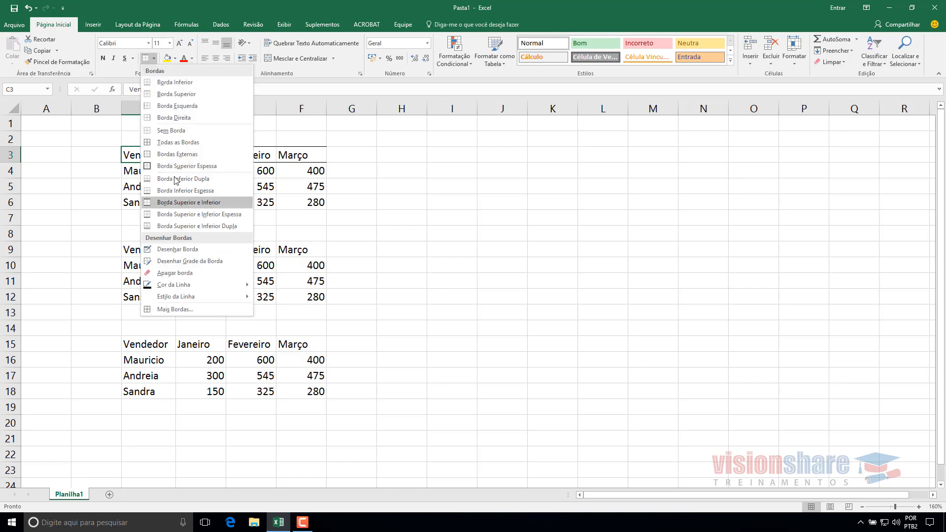
pyautogui.click(166, 107)
pyautogui.click(348, 217)
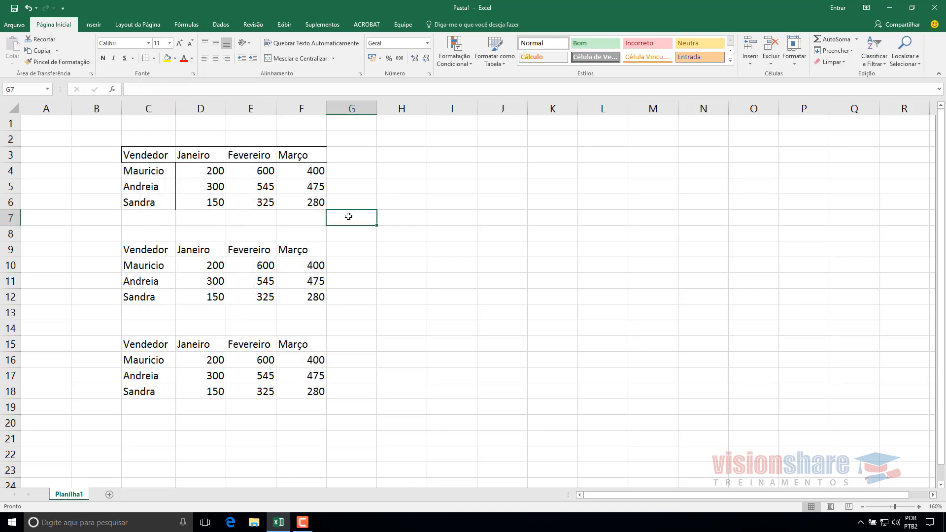
# Apply a right border (Borda Direita) to the Março header cell F3 of the first table.
pyautogui.click(293, 154)
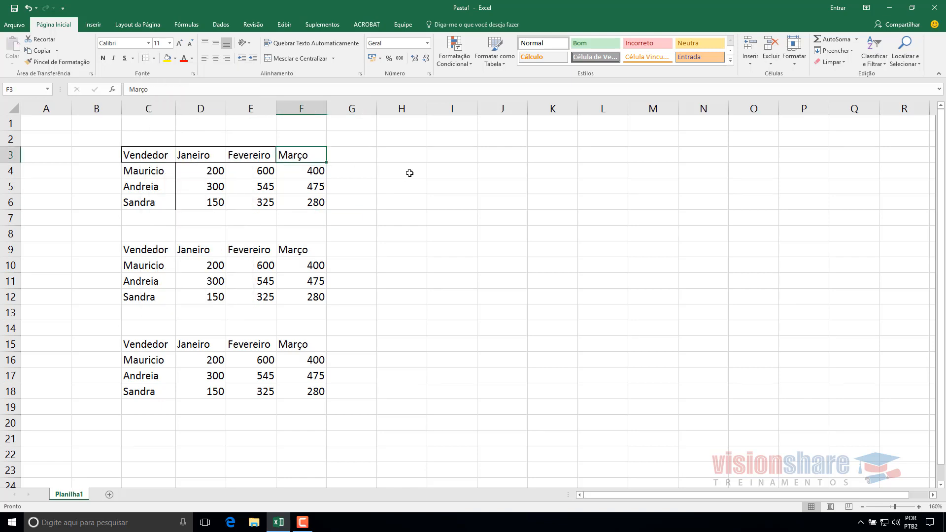
pyautogui.click(155, 58)
pyautogui.click(180, 117)
pyautogui.click(402, 202)
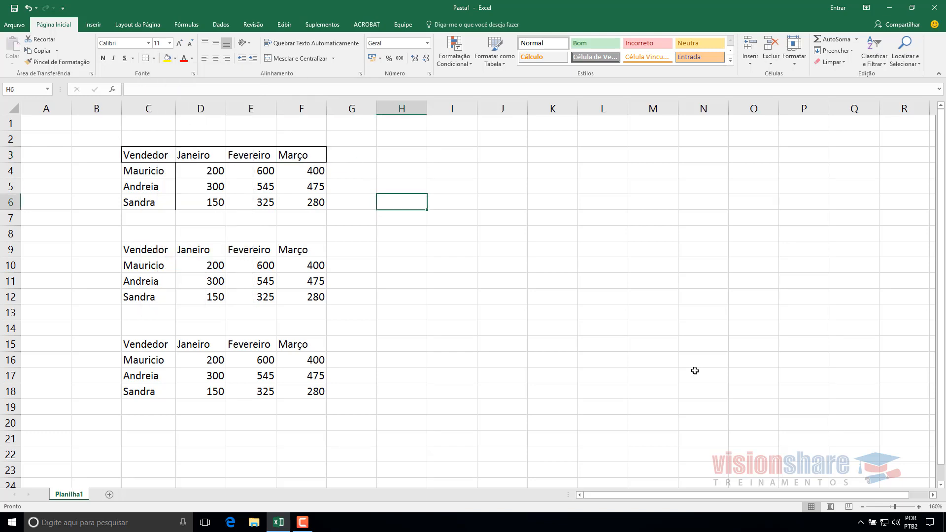
pyautogui.moveTo(150, 154); pyautogui.dragTo(300, 154)
pyautogui.click(378, 222)
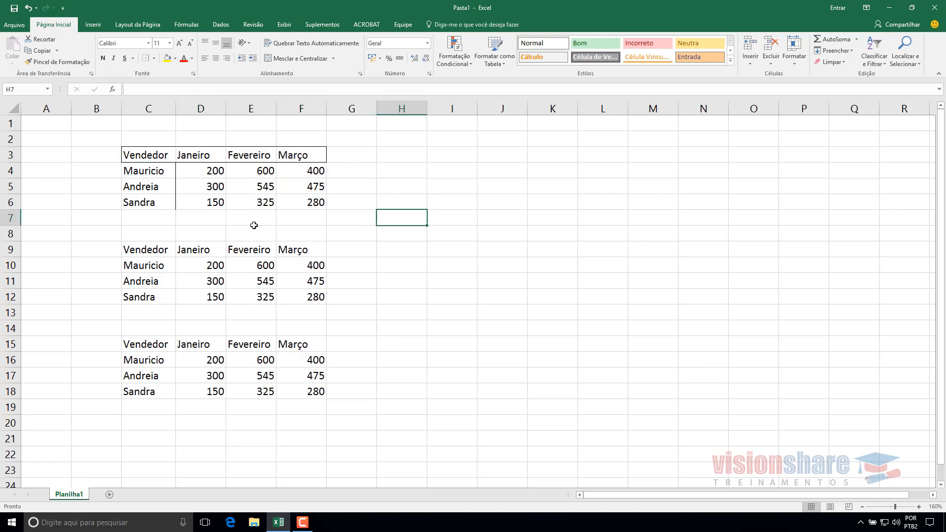
pyautogui.moveTo(151, 149); pyautogui.dragTo(307, 201)
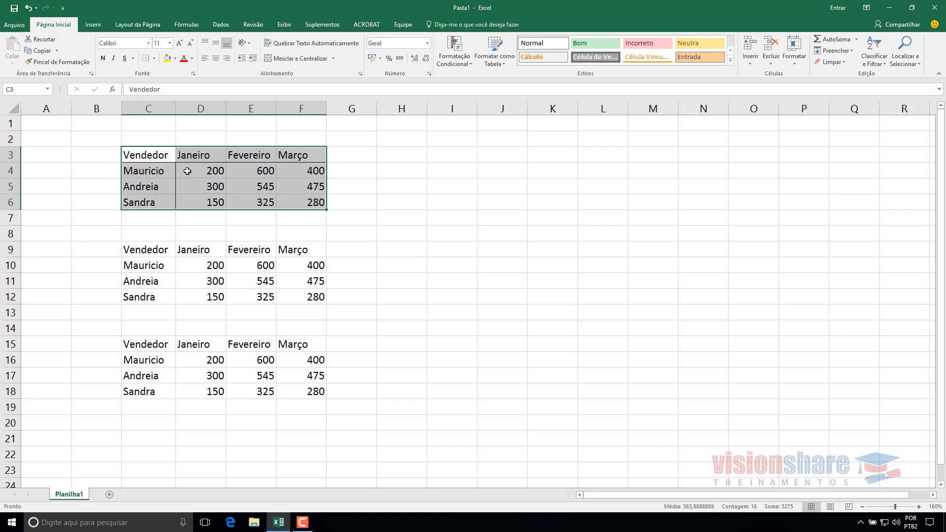
# Apply all borders (Todas as Bordas) to the whole second table, C9:F12.
pyautogui.moveTo(152, 254); pyautogui.dragTo(316, 301)
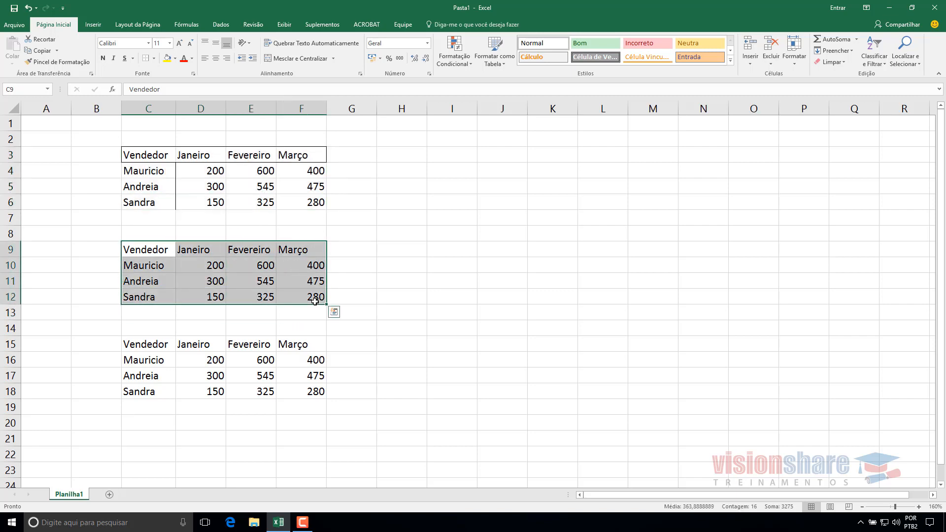
pyautogui.click(153, 59)
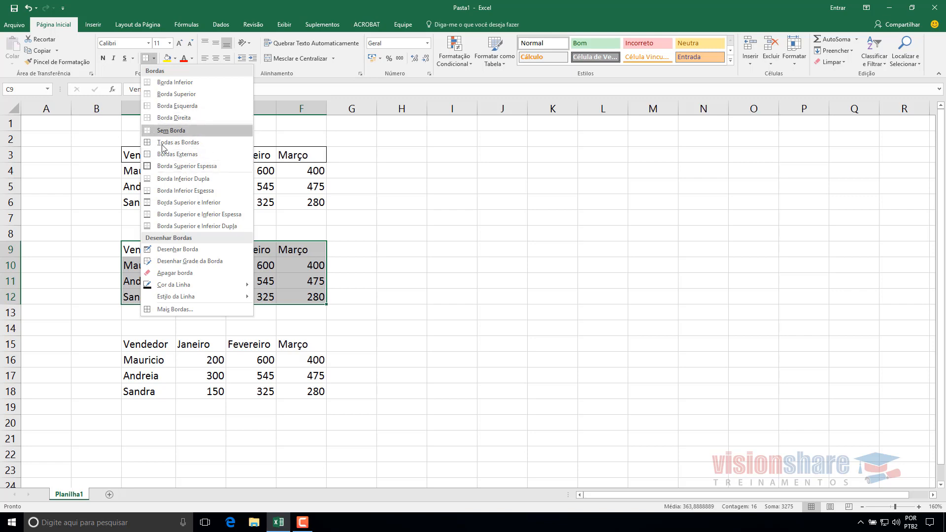
pyautogui.click(197, 142)
pyautogui.click(511, 306)
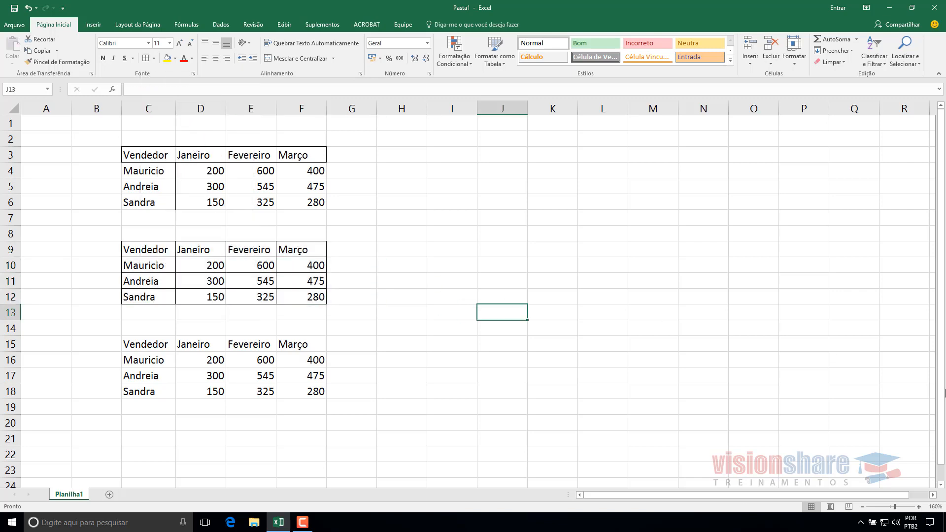
pyautogui.moveTo(165, 251); pyautogui.dragTo(312, 298)
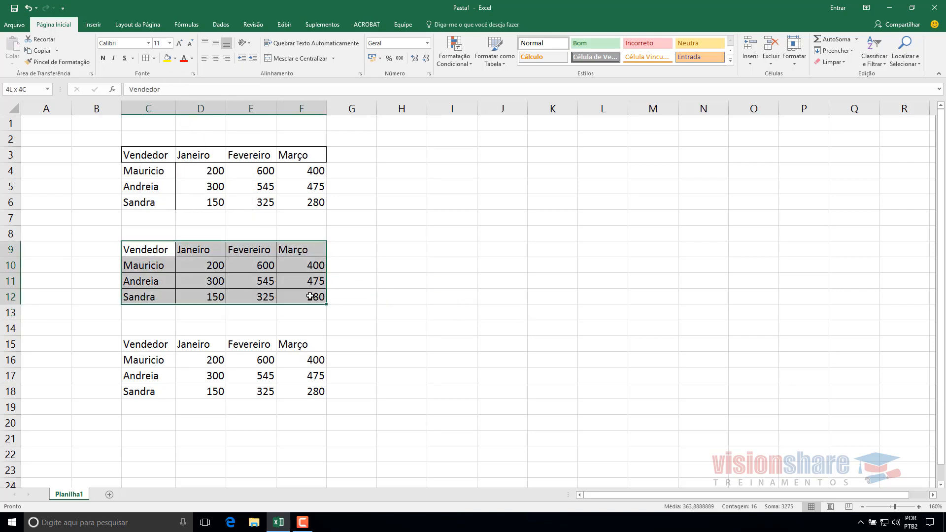
pyautogui.click(561, 346)
pyautogui.moveTo(149, 251); pyautogui.dragTo(318, 300)
pyautogui.click(463, 312)
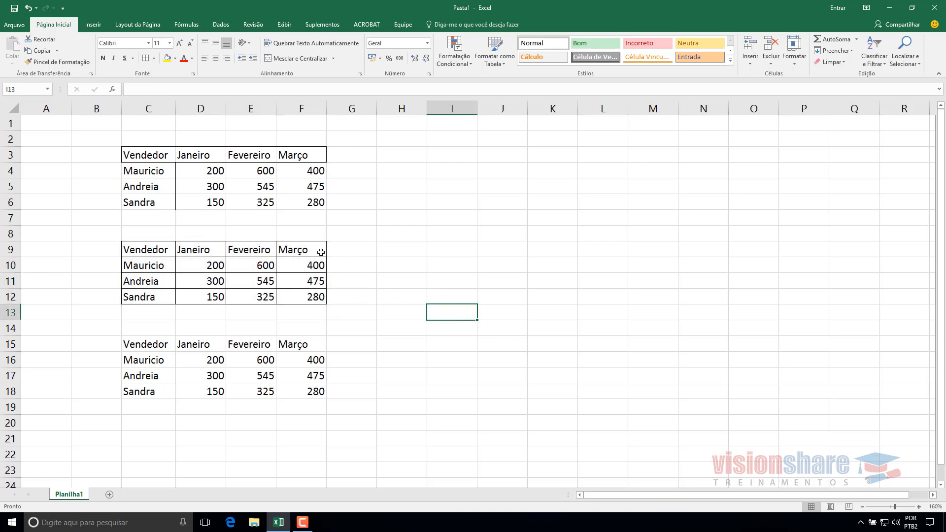
# Center the text of the second table's header cells C9:F9 and fill them with gray.
pyautogui.moveTo(146, 246); pyautogui.dragTo(301, 251)
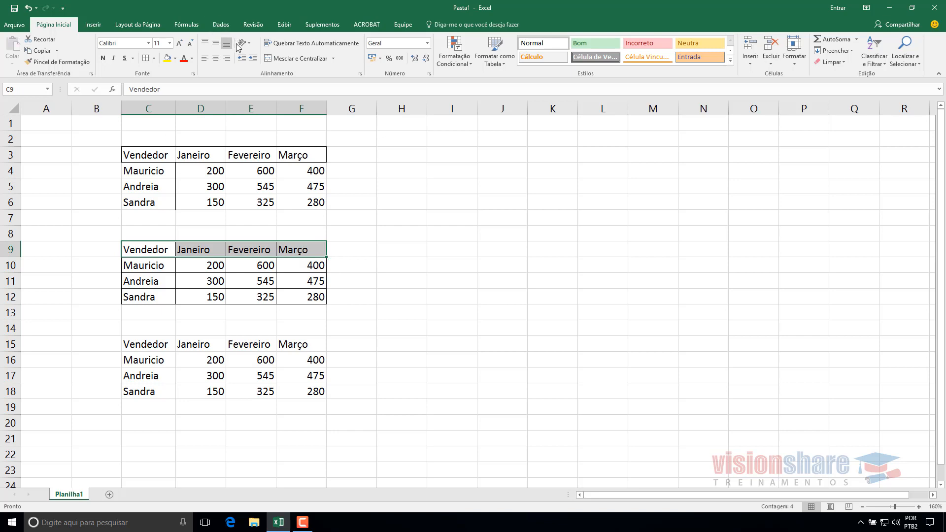
pyautogui.click(216, 59)
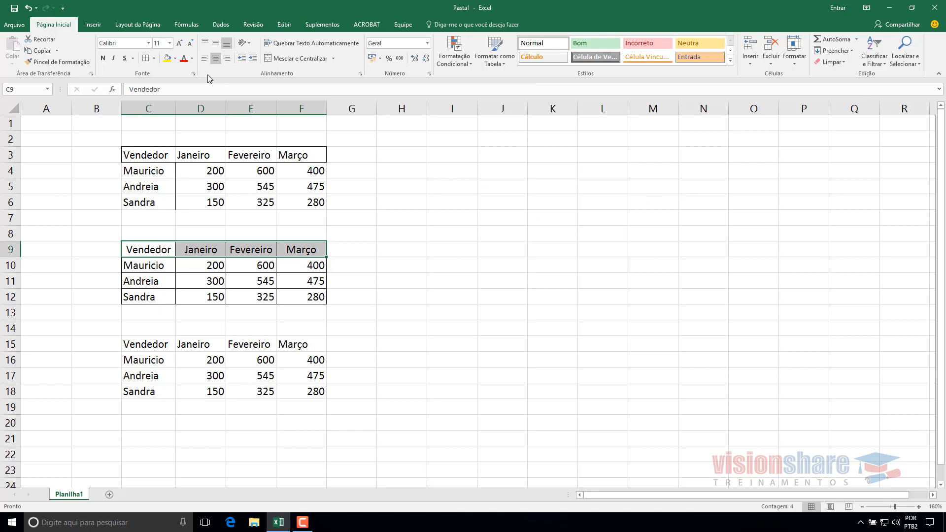
pyautogui.click(175, 59)
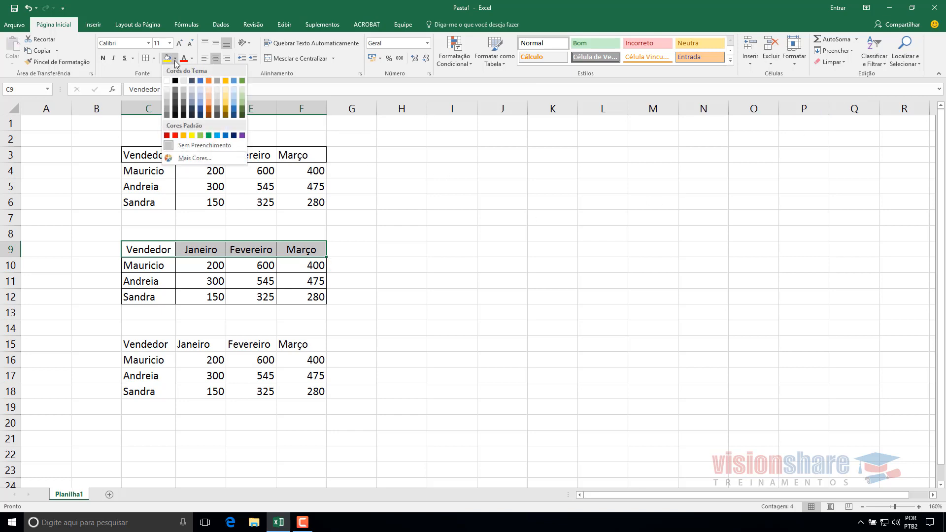
pyautogui.click(168, 107)
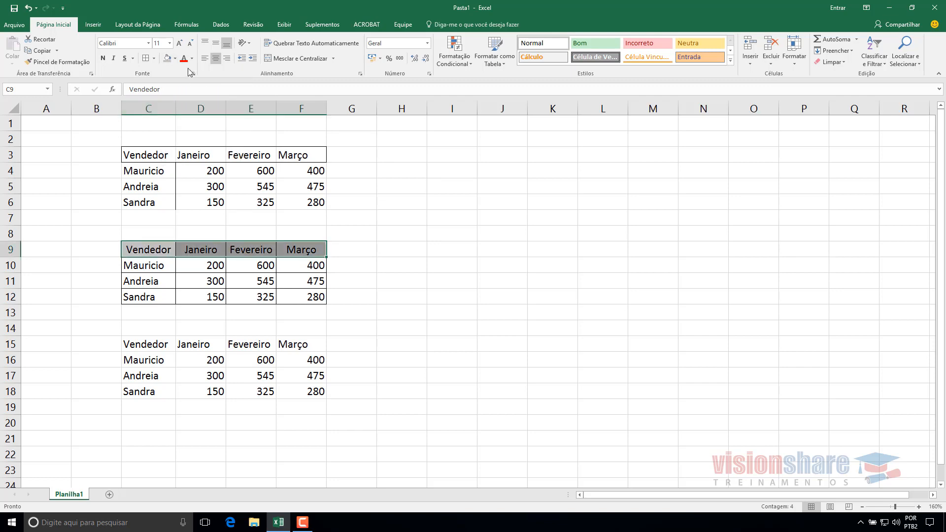
# Set the font color of the second table's header cells C9:F9 to white.
pyautogui.click(191, 59)
pyautogui.click(185, 97)
pyautogui.click(466, 276)
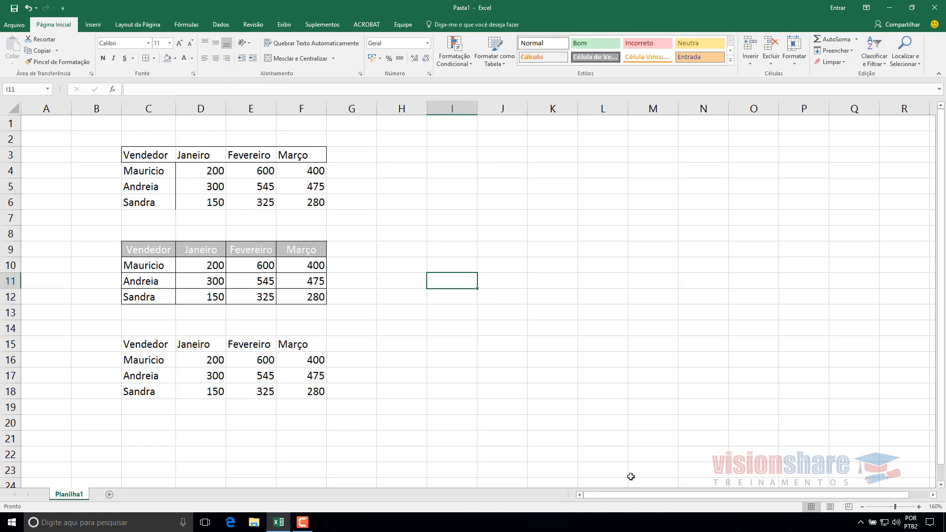
pyautogui.click(631, 477)
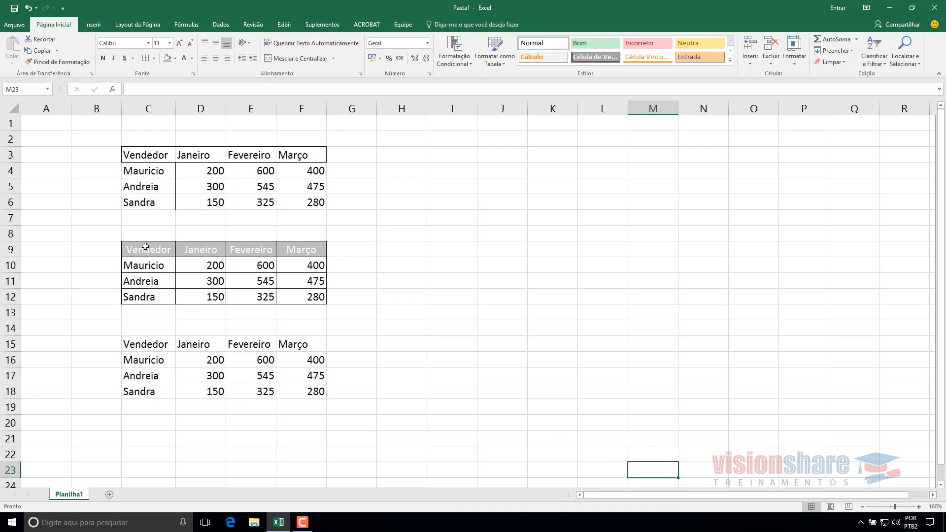
pyautogui.moveTo(143, 247); pyautogui.dragTo(315, 299)
pyautogui.click(438, 325)
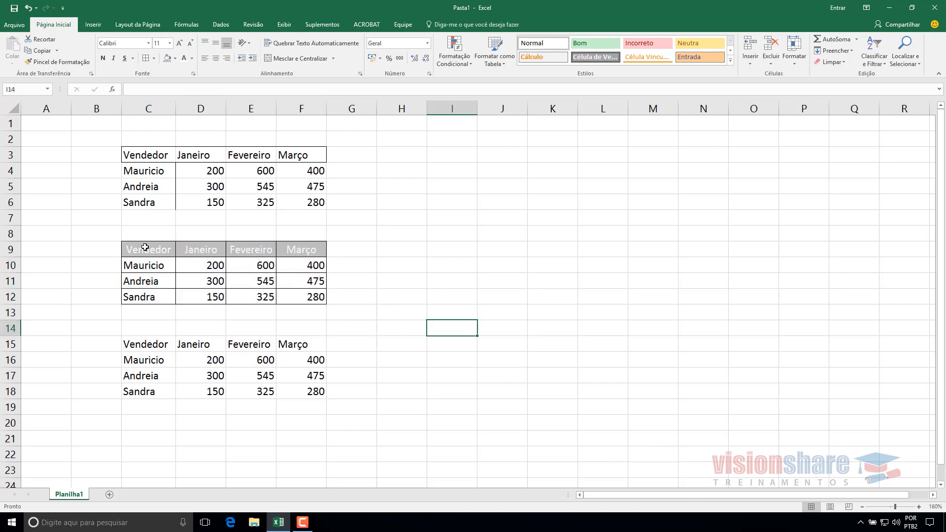
pyautogui.moveTo(144, 247); pyautogui.dragTo(295, 296)
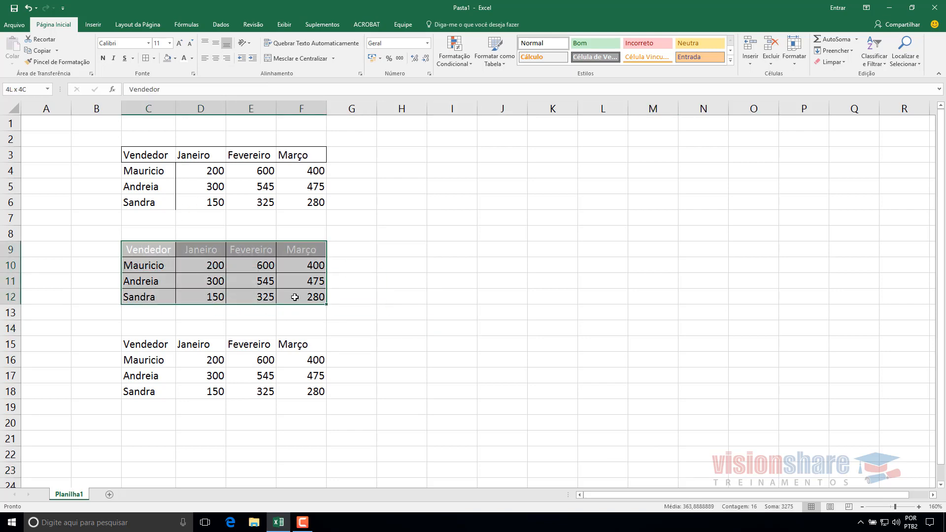
pyautogui.click(378, 288)
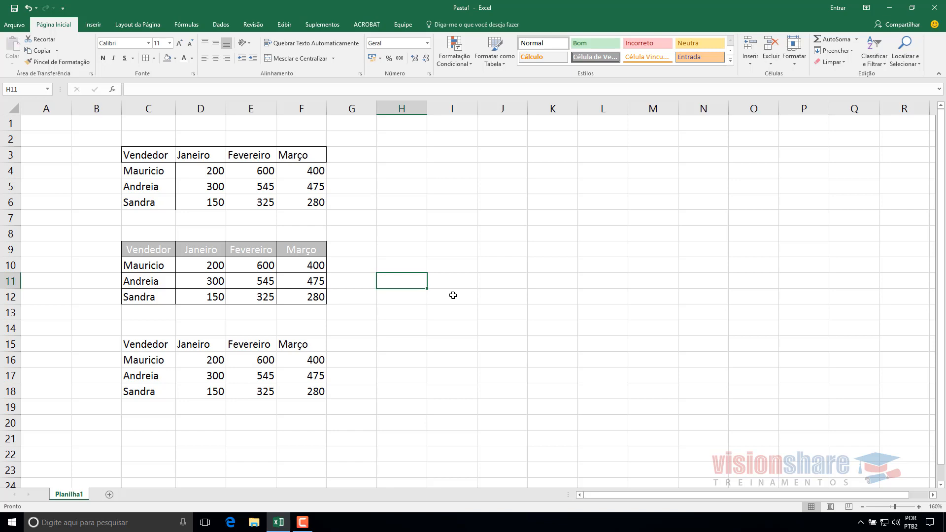
# Remove all borders (Sem Borda) from the first table, C3:F6.
pyautogui.moveTo(143, 151); pyautogui.dragTo(314, 202)
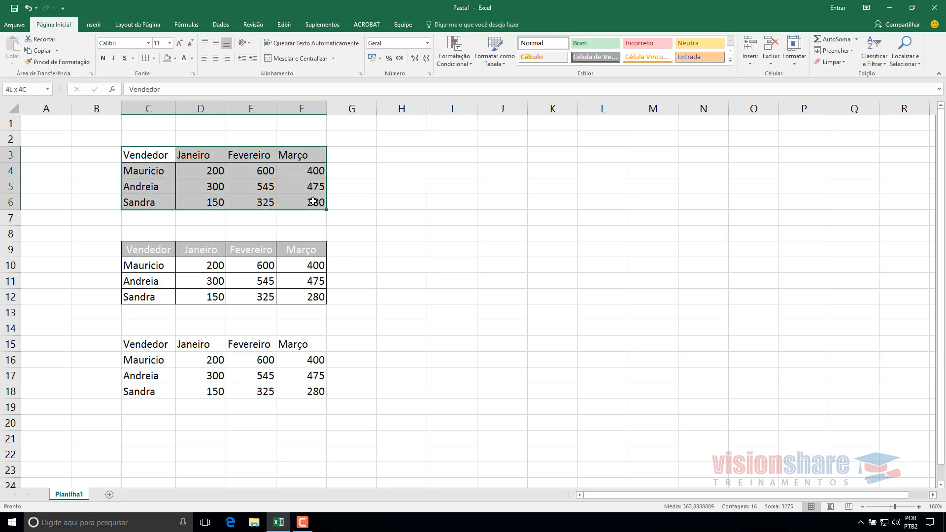
pyautogui.click(153, 58)
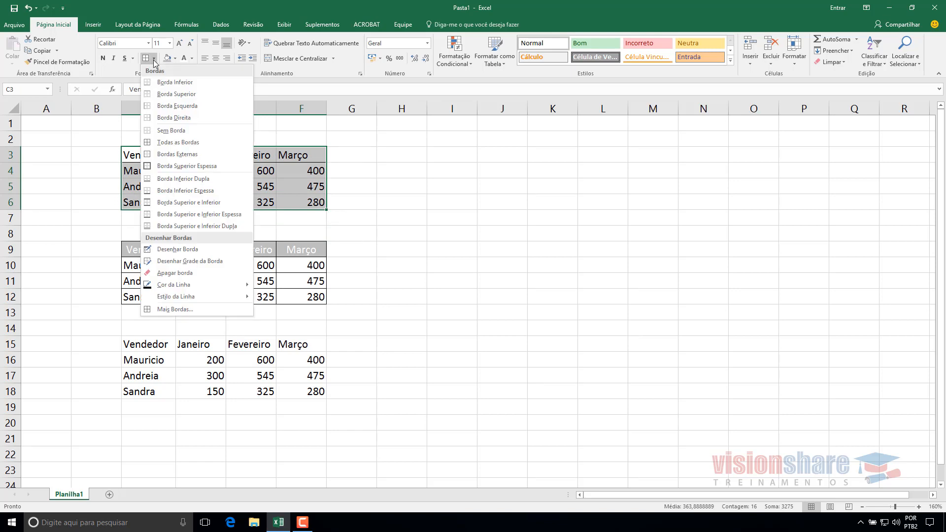
pyautogui.click(179, 131)
pyautogui.click(433, 215)
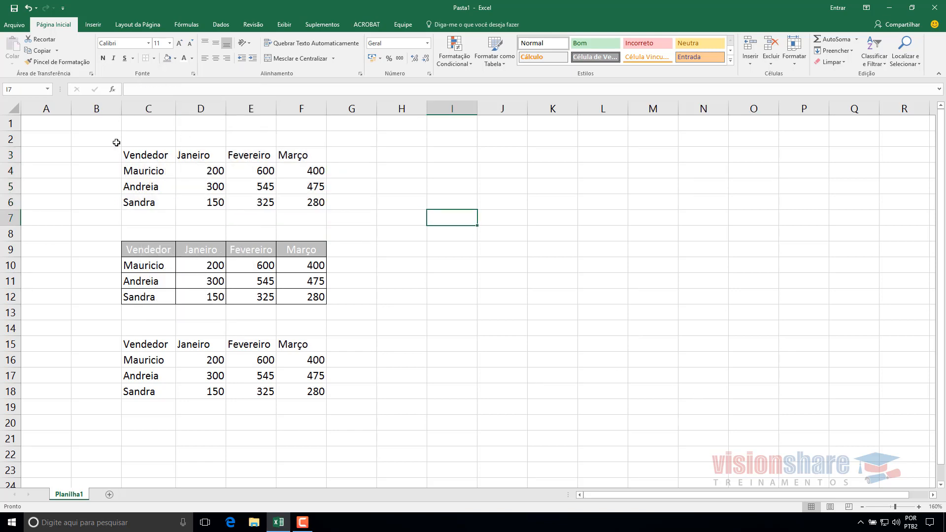
pyautogui.moveTo(152, 157); pyautogui.dragTo(316, 203)
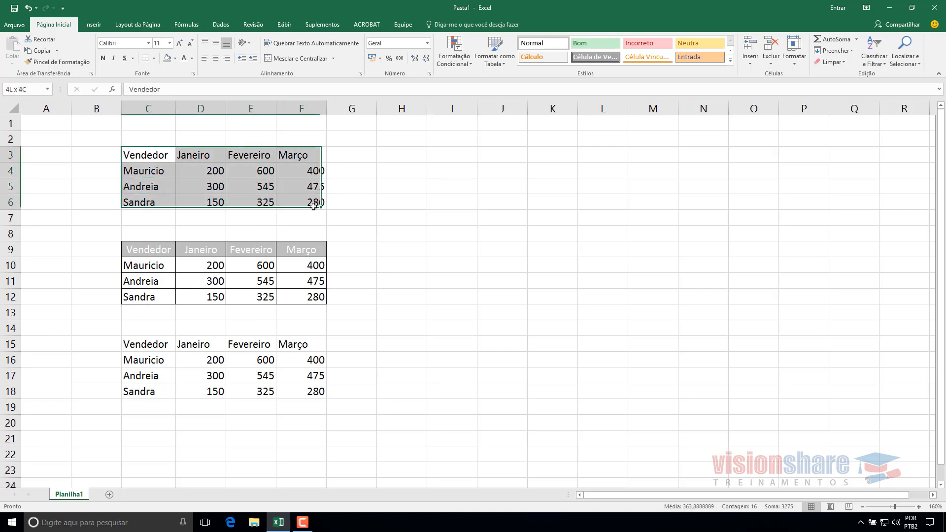
pyautogui.click(425, 329)
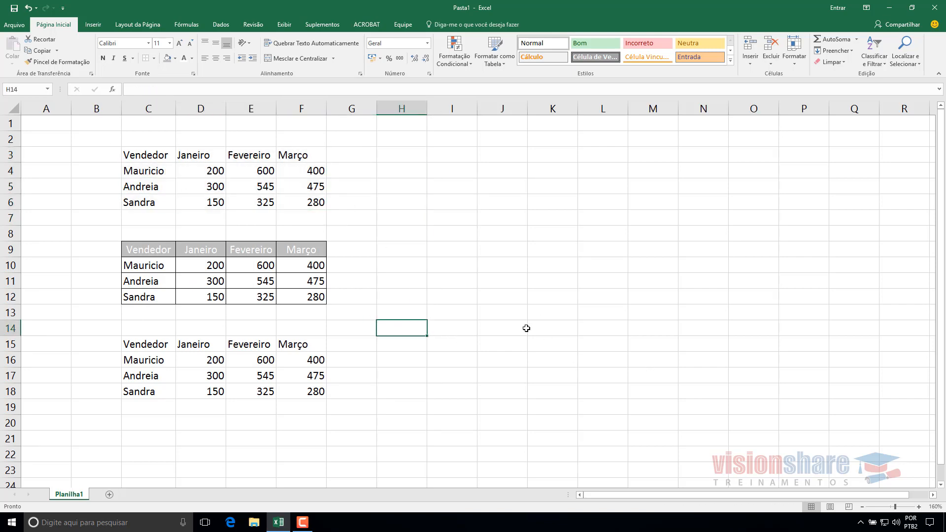
# Apply outside borders (Bordas Externas) around the first table, C3:F6.
pyautogui.moveTo(149, 157); pyautogui.dragTo(321, 199)
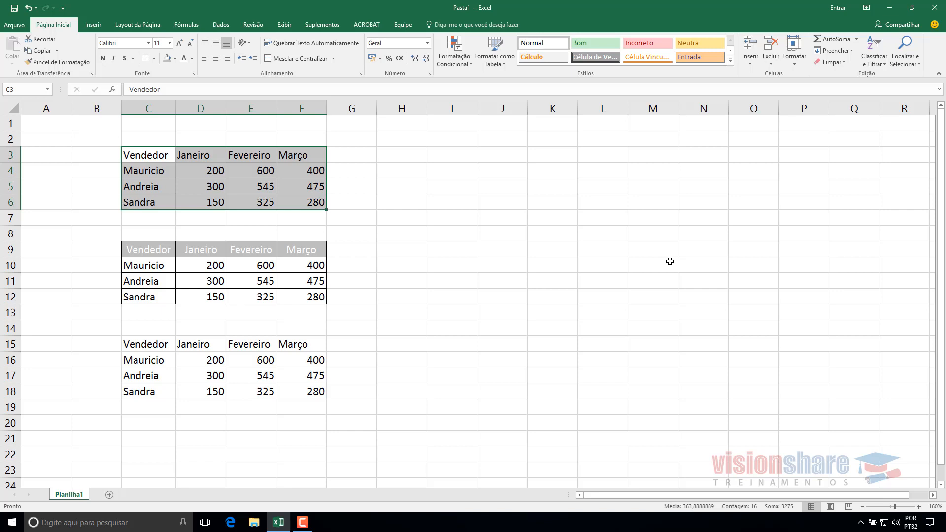
pyautogui.click(155, 59)
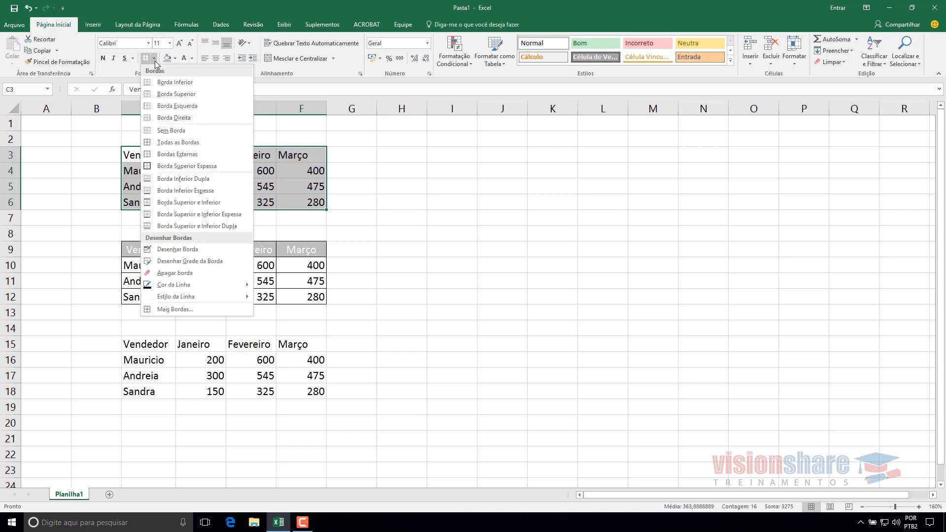
pyautogui.click(182, 154)
pyautogui.click(452, 249)
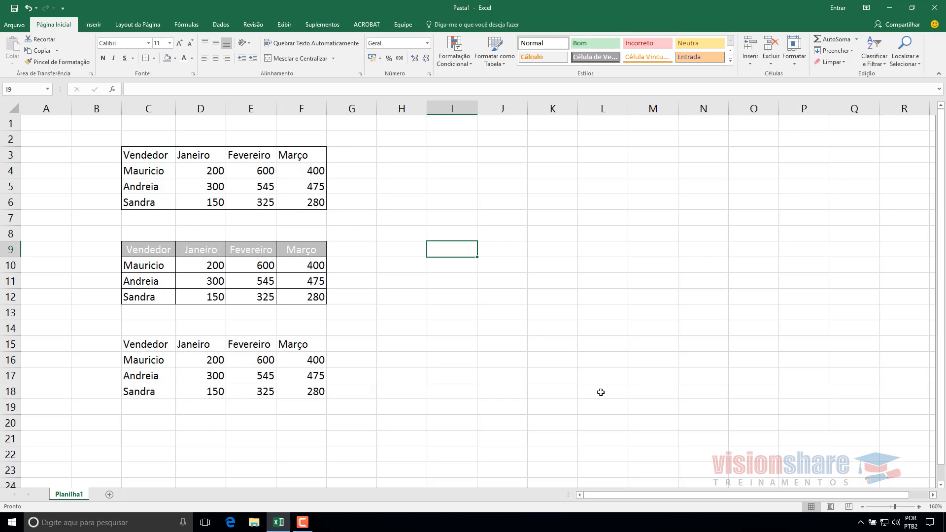
# Apply the thick outline border (Borda Superior Espessa) around the first table, C3:F6.
pyautogui.click(408, 170)
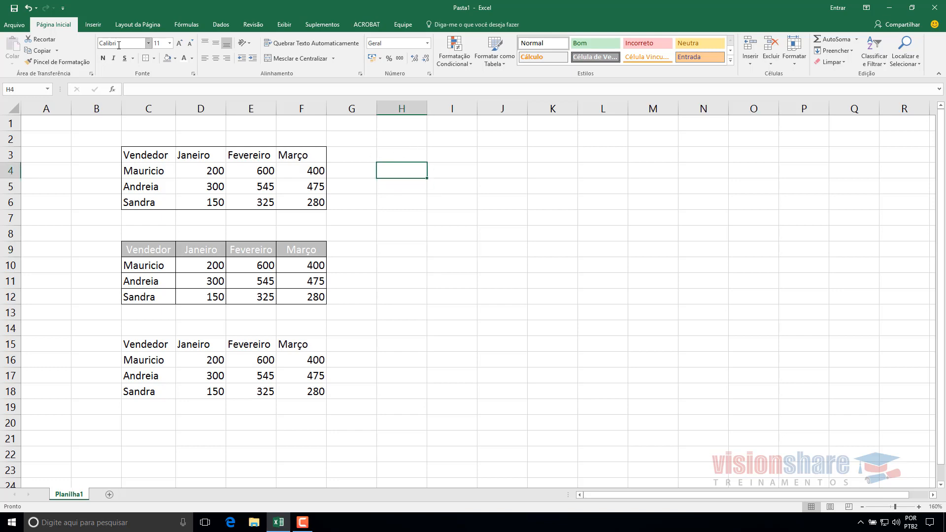
pyautogui.click(154, 58)
pyautogui.click(380, 298)
pyautogui.moveTo(130, 159); pyautogui.dragTo(309, 203)
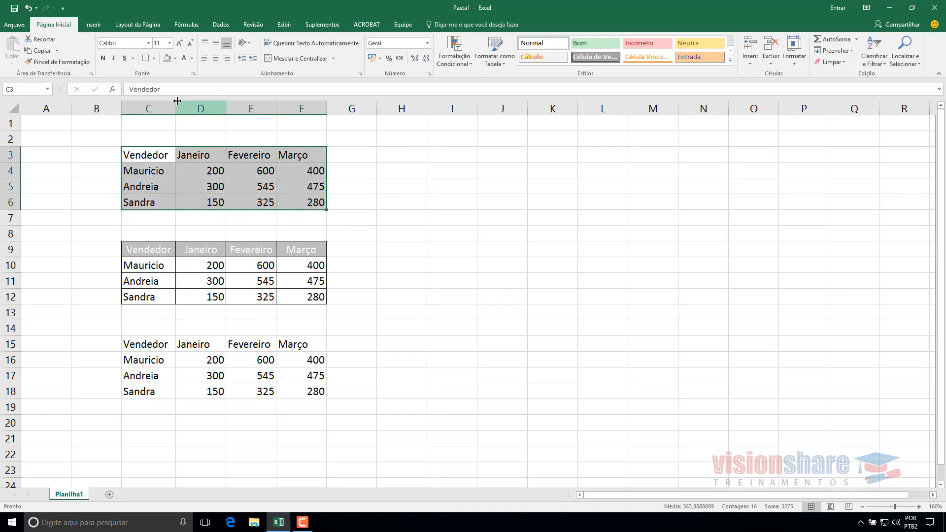
pyautogui.click(155, 59)
pyautogui.click(181, 166)
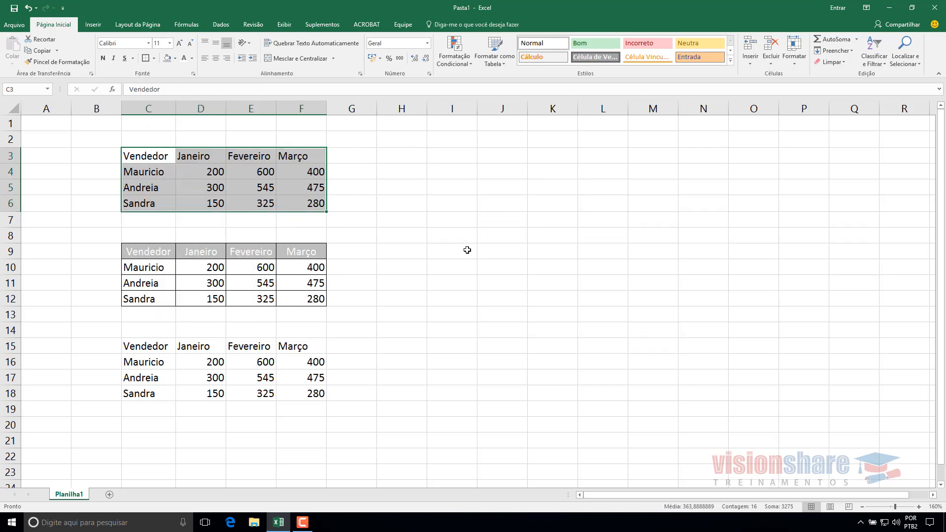
pyautogui.click(466, 250)
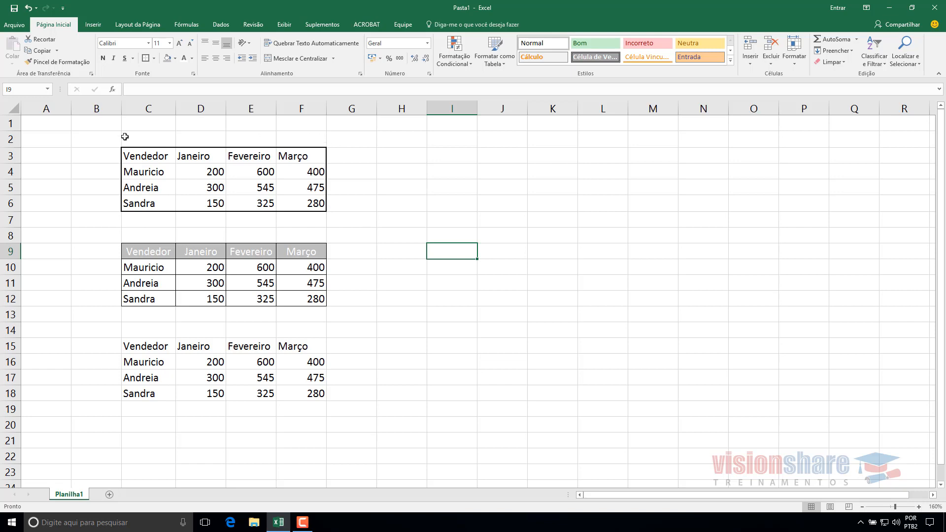
pyautogui.click(163, 161)
pyautogui.moveTo(164, 166); pyautogui.dragTo(316, 204)
pyautogui.click(154, 59)
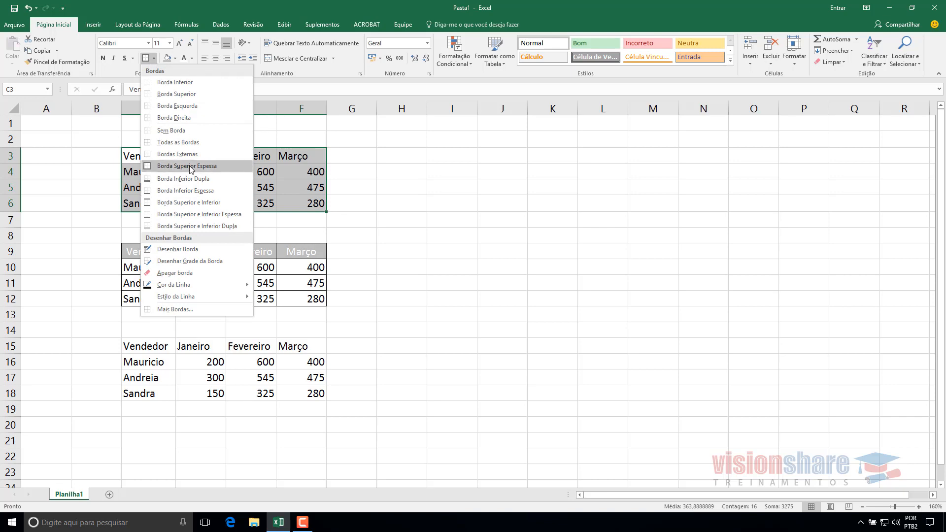
pyautogui.click(393, 217)
# Copy the third table, C15:F18, and paste copies of it starting at cells H3, H9 and H15.
pyautogui.moveTo(160, 344); pyautogui.dragTo(300, 394)
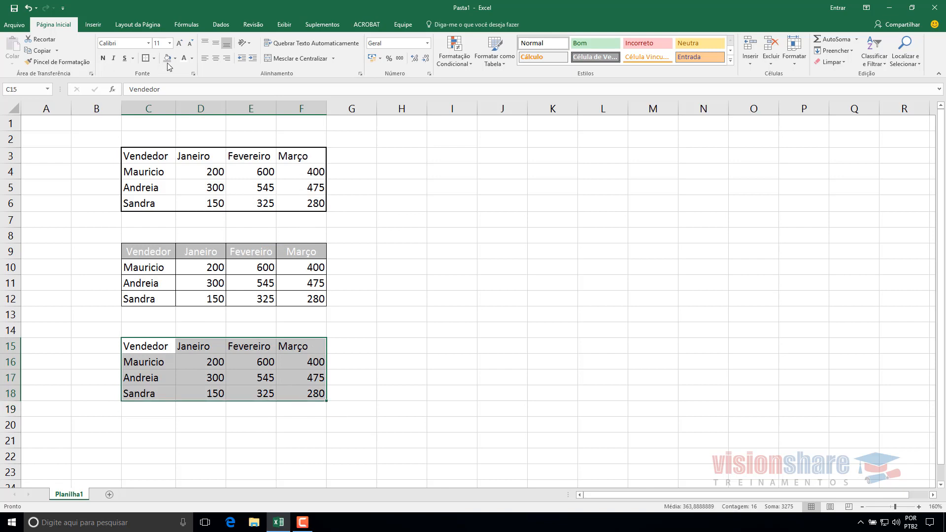
pyautogui.hotkey('ctrl', 'c')
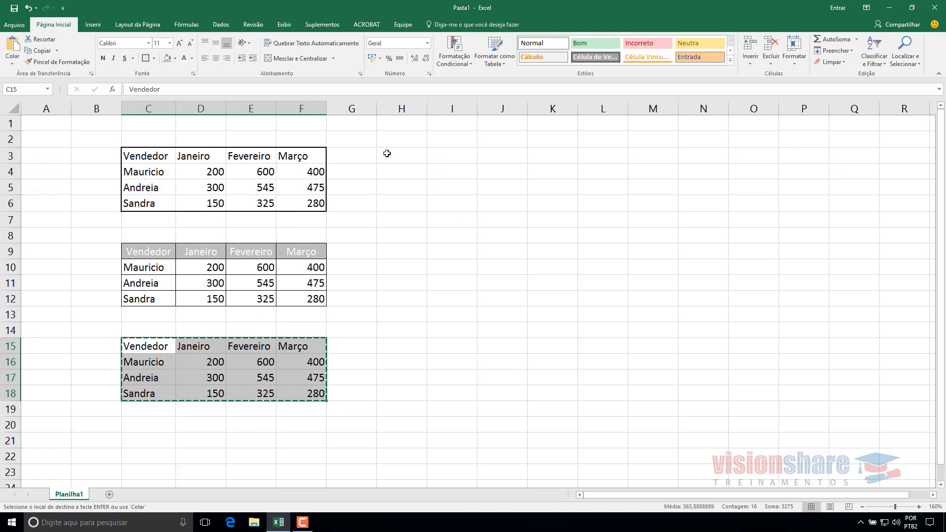
pyautogui.click(400, 159)
pyautogui.hotkey('ctrl', 'v')
pyautogui.click(402, 236)
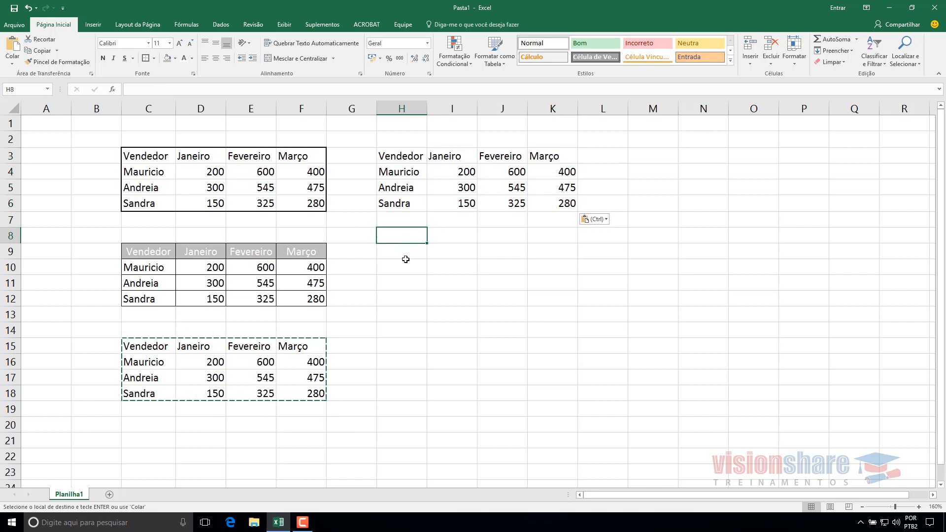
pyautogui.click(391, 253)
pyautogui.hotkey('ctrl', 'v')
pyautogui.click(396, 346)
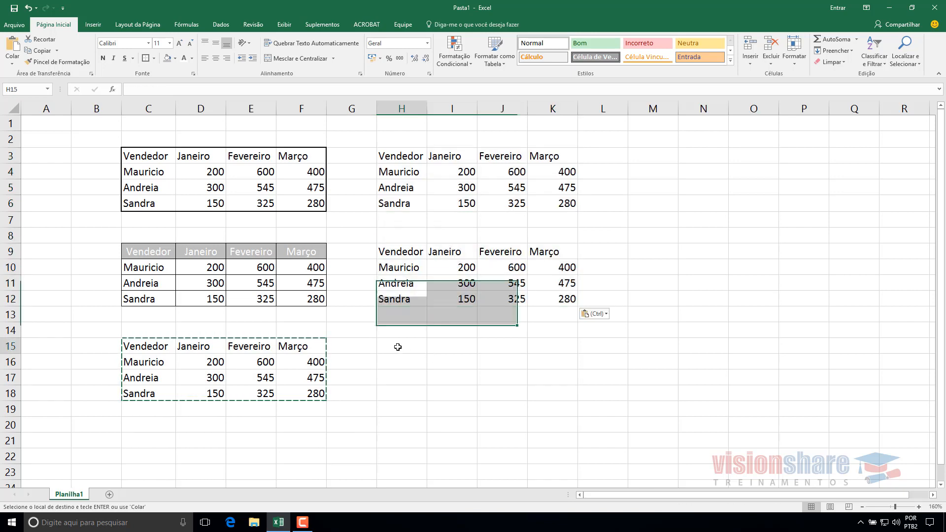
pyautogui.hotkey('ctrl', 'v')
# Apply a top and double bottom border (Borda Superior e Inferior Dupla) to the third table, C15:F18.
pyautogui.moveTo(148, 347); pyautogui.dragTo(304, 391)
pyautogui.click(154, 58)
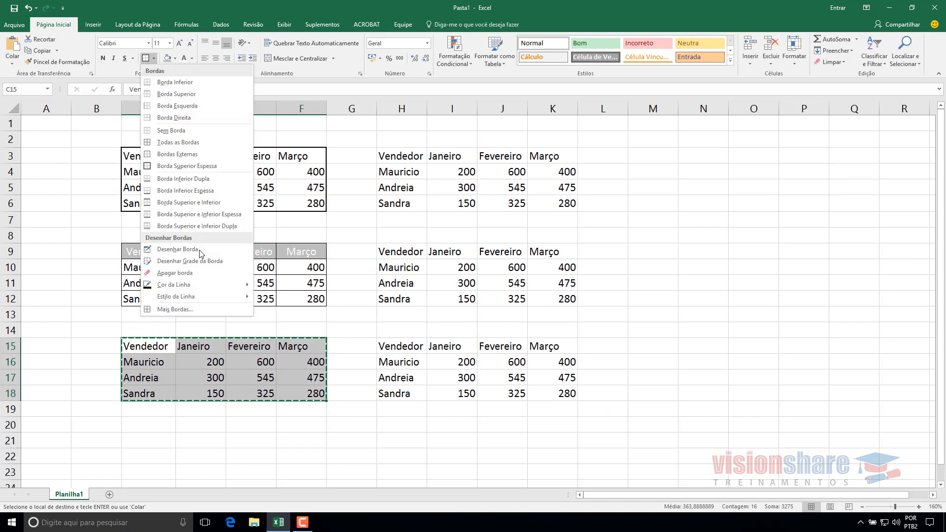
pyautogui.click(224, 226)
pyautogui.click(345, 428)
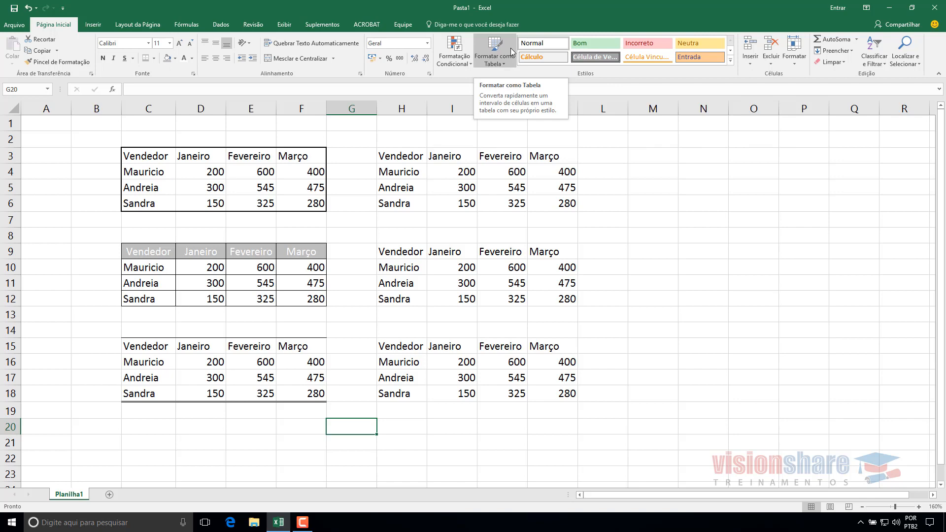
# Browse the cell styles gallery, including the title, themed emphasis and number format styles.
pyautogui.click(731, 51)
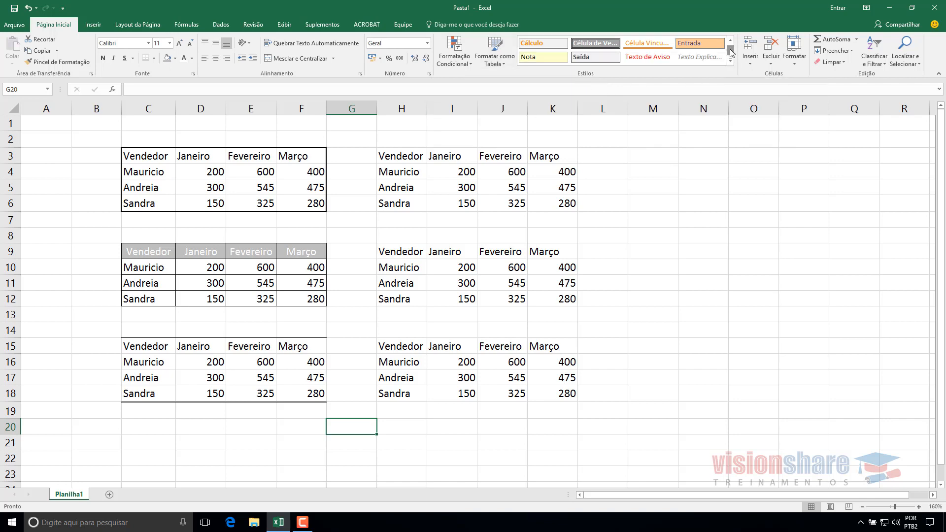
pyautogui.click(731, 51)
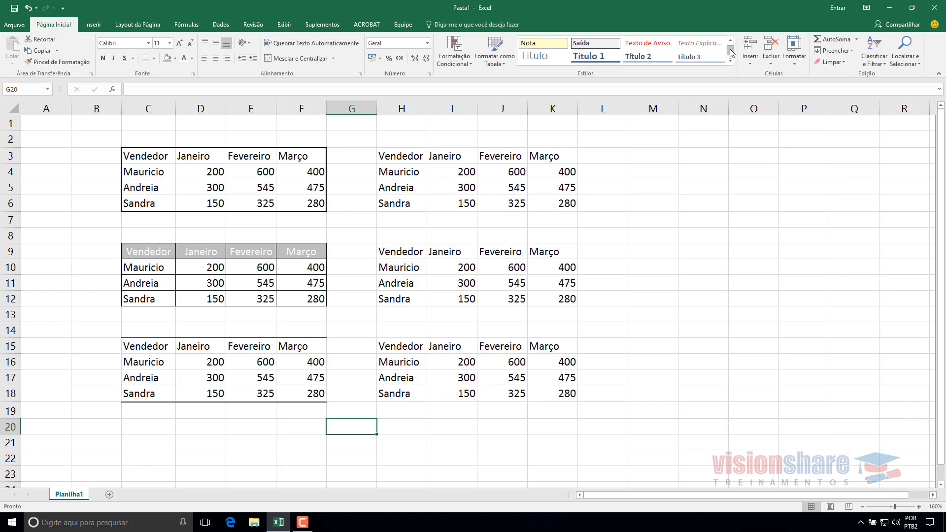
pyautogui.click(731, 51)
pyautogui.click(731, 51)
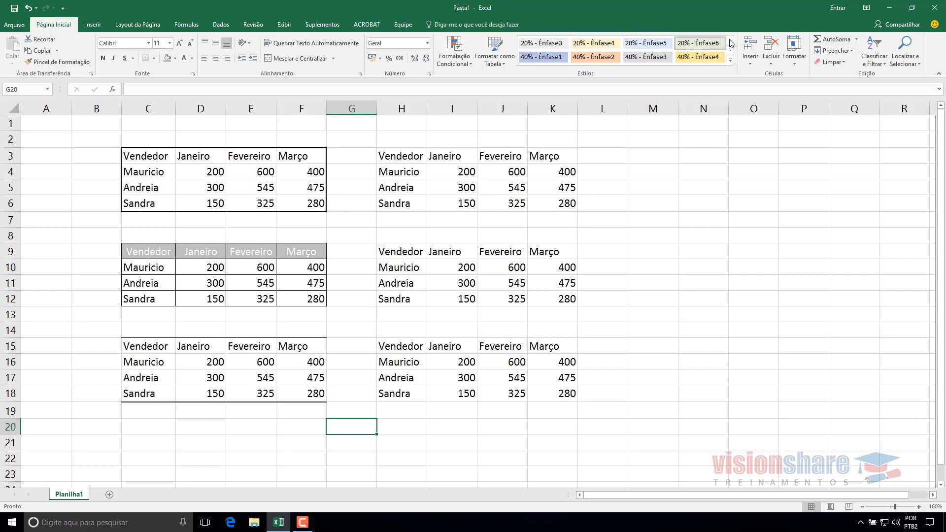
pyautogui.click(732, 60)
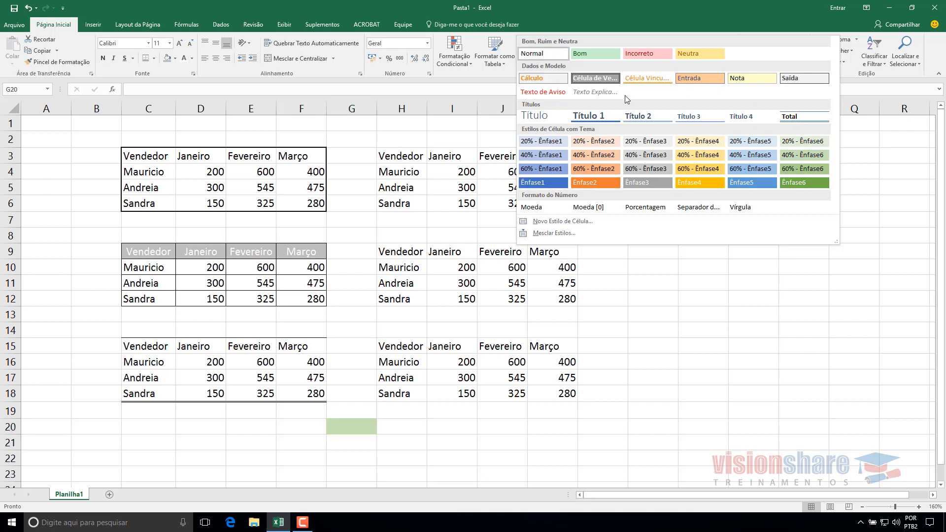
pyautogui.click(743, 380)
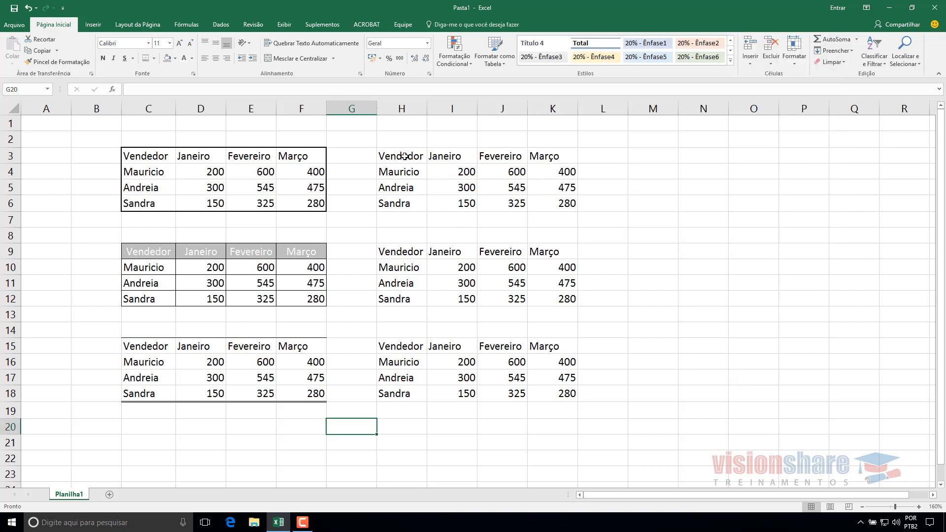
# Apply the Bom cell style to the table in H3:K6.
pyautogui.moveTo(401, 157); pyautogui.dragTo(563, 203)
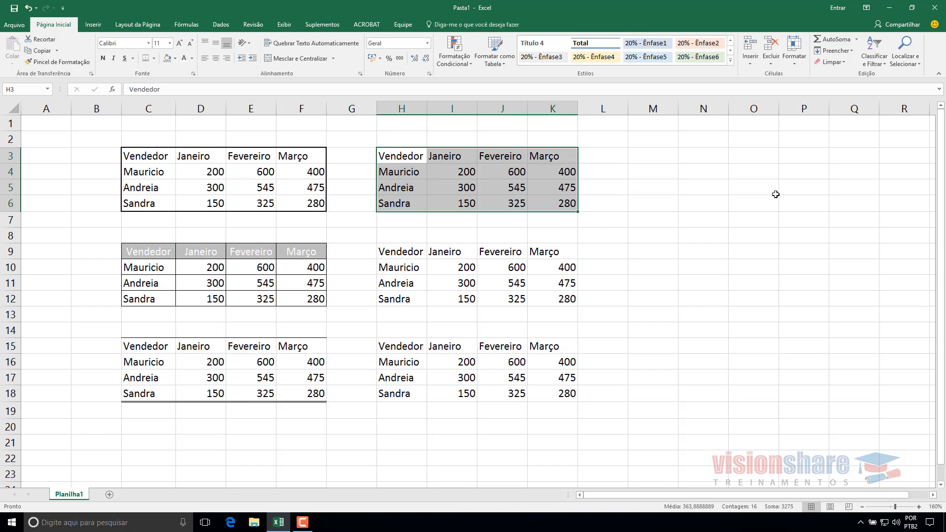
pyautogui.click(731, 60)
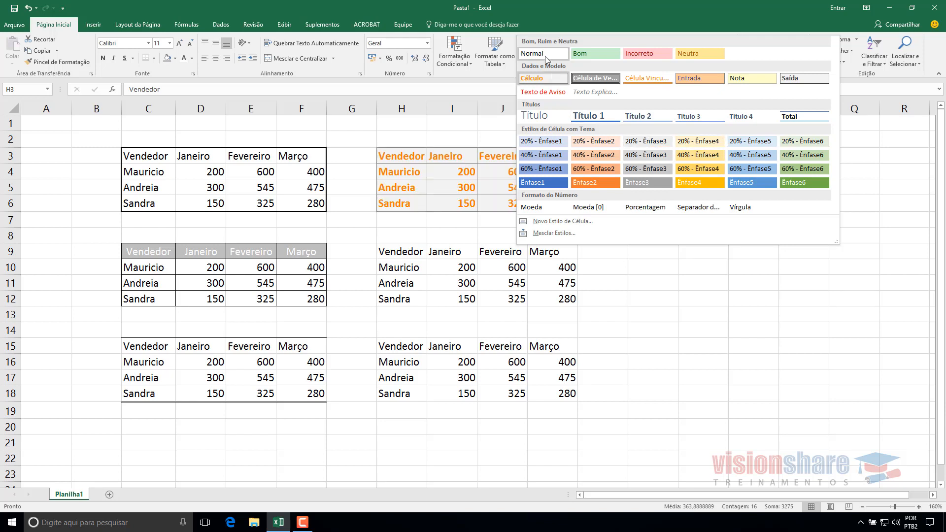
pyautogui.click(607, 56)
pyautogui.click(738, 270)
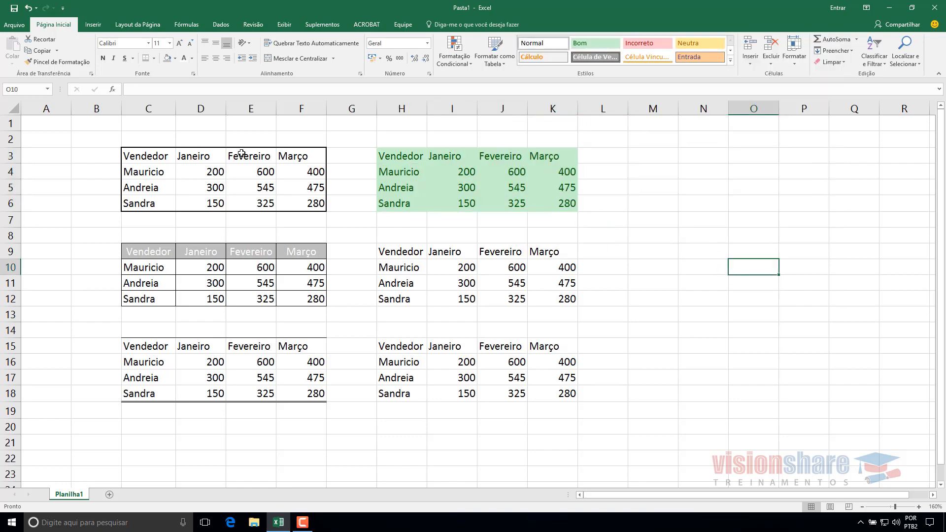
pyautogui.click(731, 60)
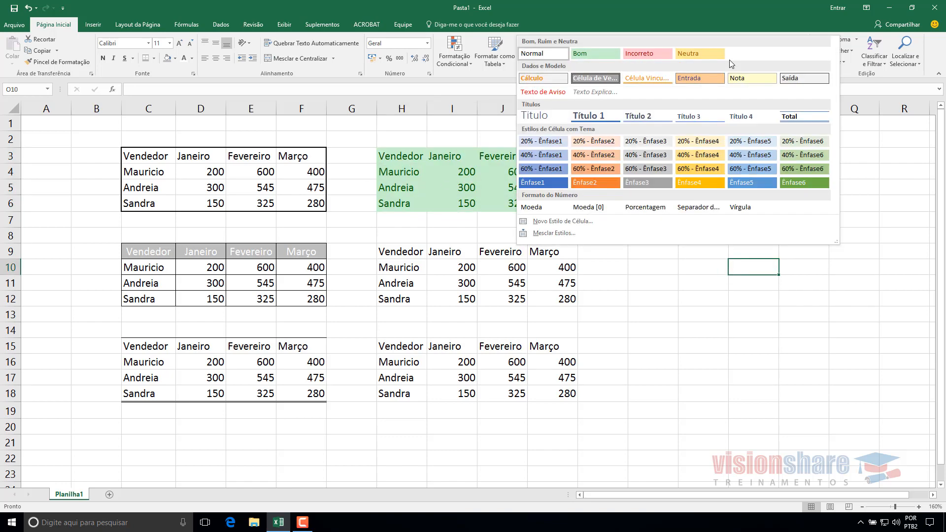
pyautogui.click(683, 318)
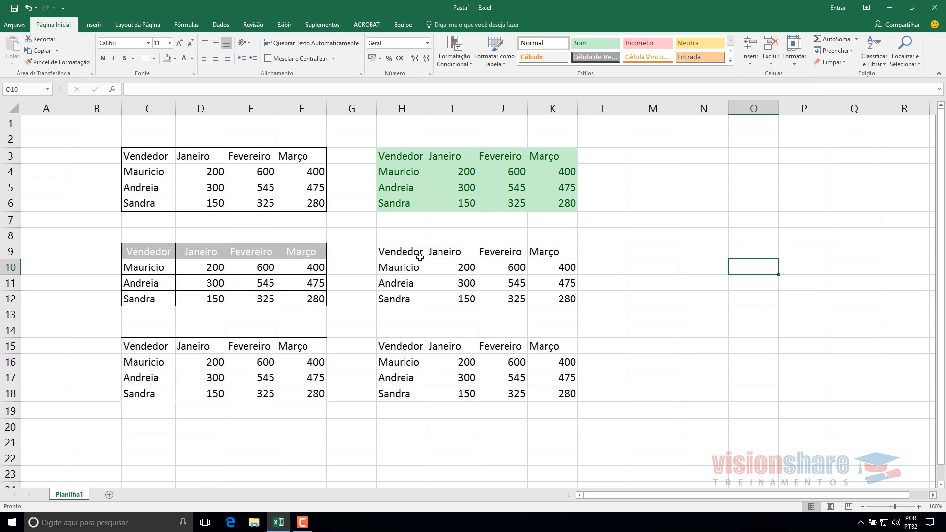
pyautogui.moveTo(420, 256); pyautogui.dragTo(545, 298)
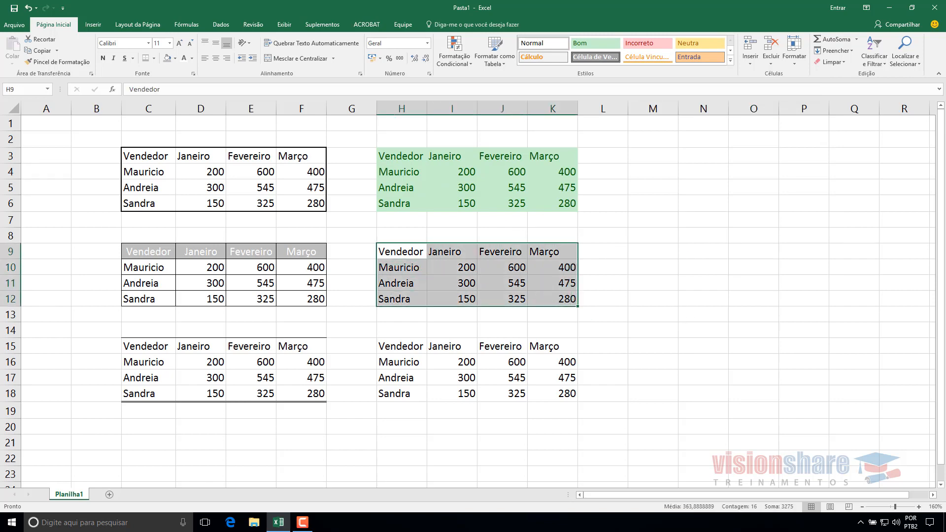
pyautogui.click(731, 60)
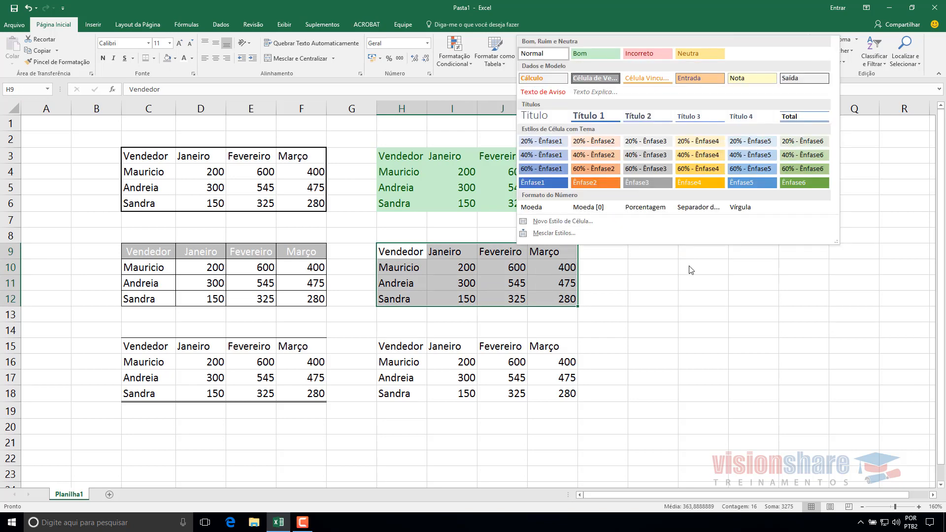
pyautogui.click(560, 224)
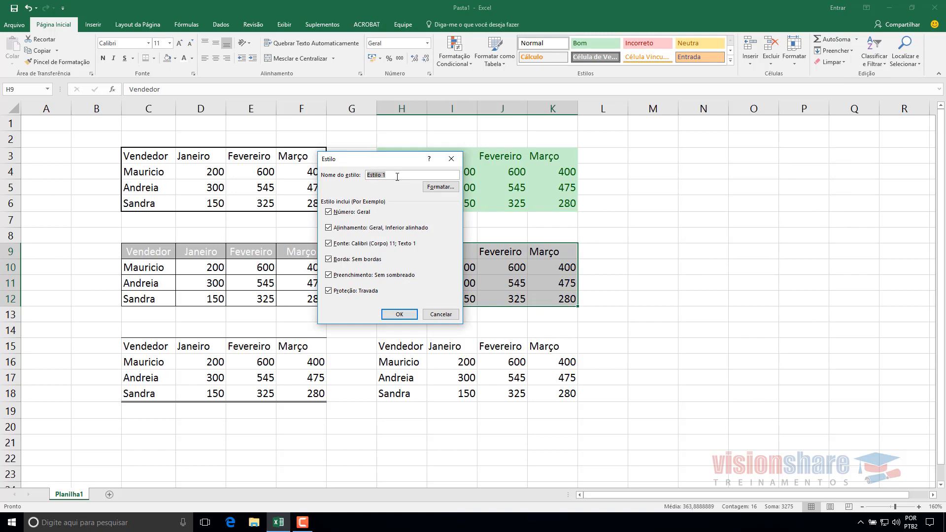
pyautogui.click(440, 315)
# Set the font of the second table's data rows, C10:F12, to Segoe UI Light.
pyautogui.moveTo(141, 253); pyautogui.dragTo(305, 304)
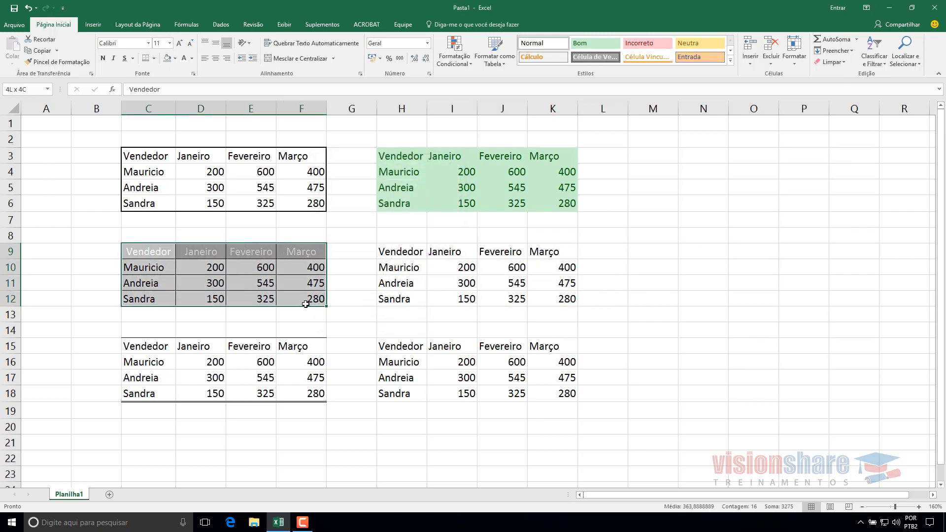
pyautogui.click(197, 299)
pyautogui.moveTo(154, 266); pyautogui.dragTo(305, 301)
pyautogui.click(121, 47)
pyautogui.write('Segoe ')
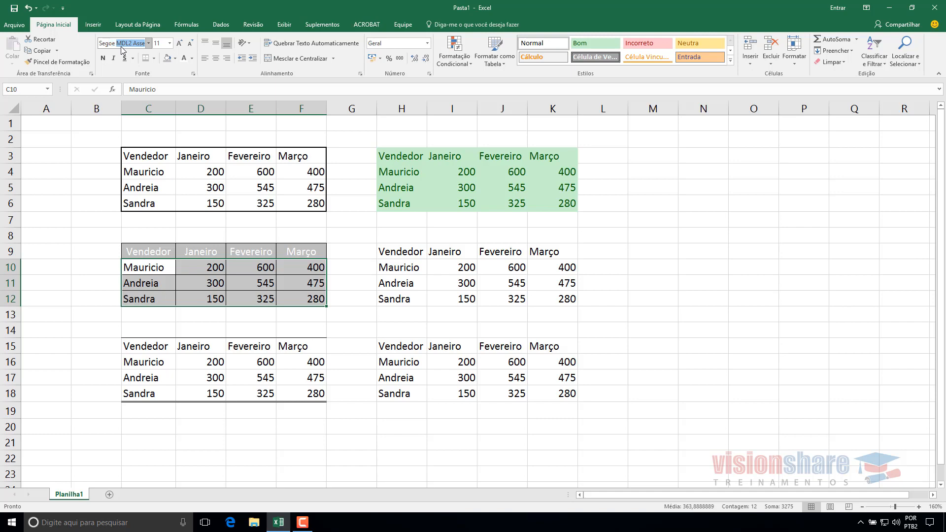
pyautogui.write('UI Light')
pyautogui.press('Return')
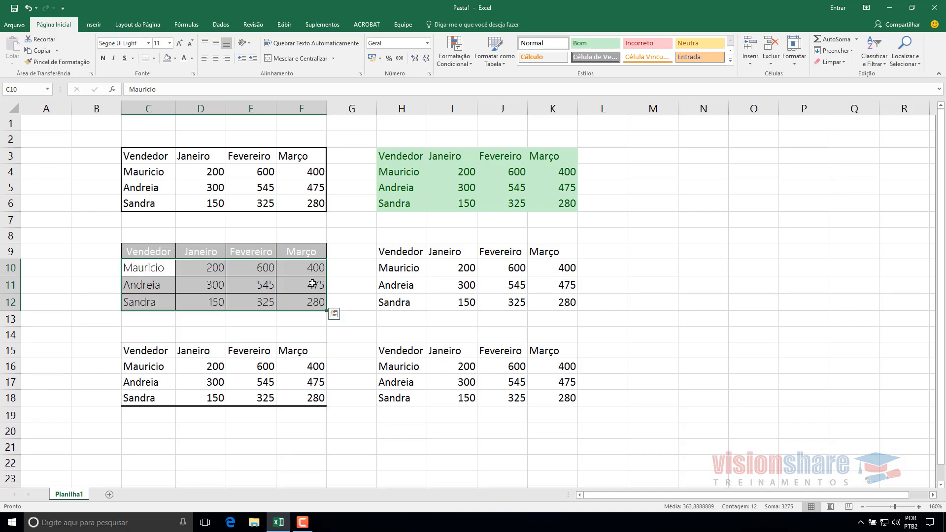
# Make the seller names in C10:C12 of the second table bold.
pyautogui.moveTo(136, 252); pyautogui.dragTo(292, 305)
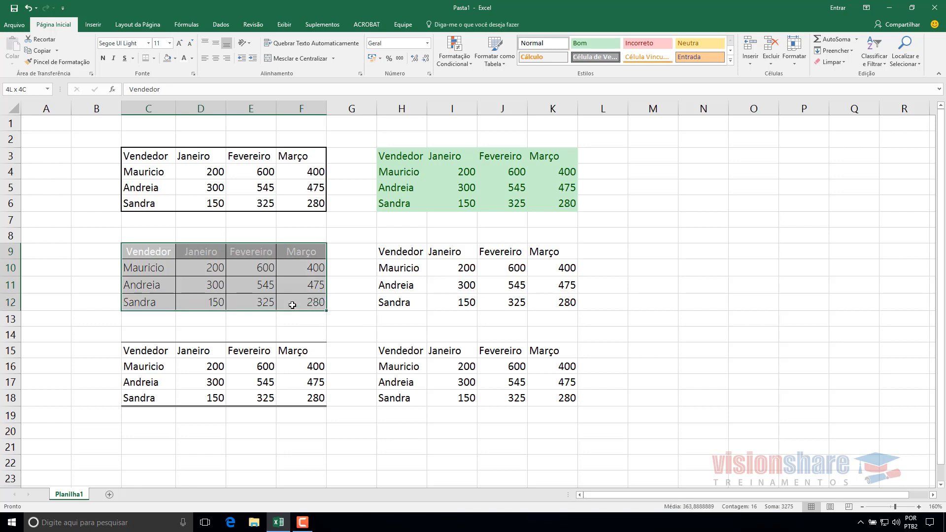
pyautogui.click(143, 269)
pyautogui.click(148, 253)
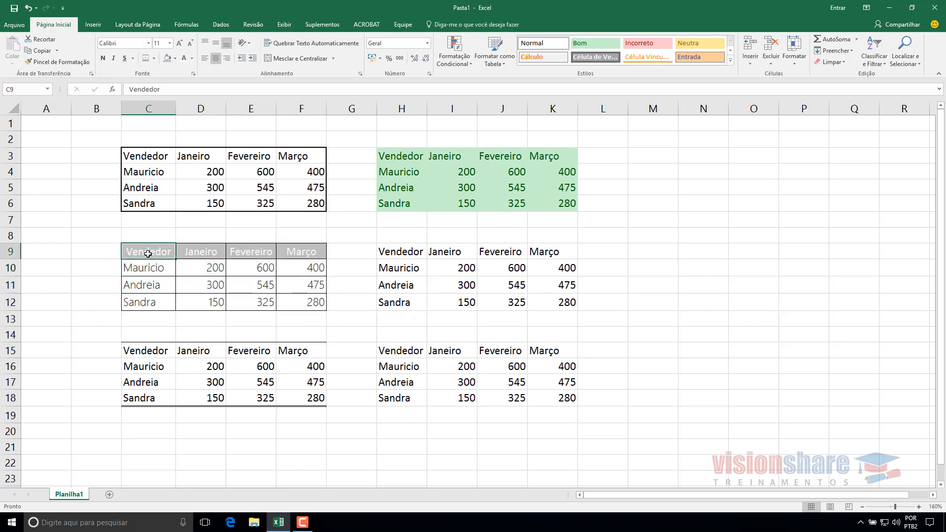
pyautogui.moveTo(142, 268); pyautogui.dragTo(138, 303)
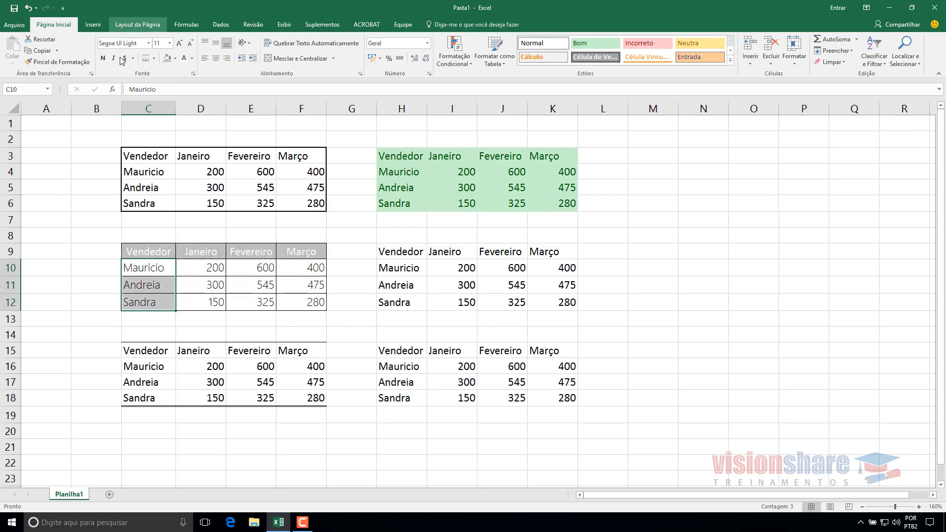
pyautogui.click(103, 58)
pyautogui.click(241, 304)
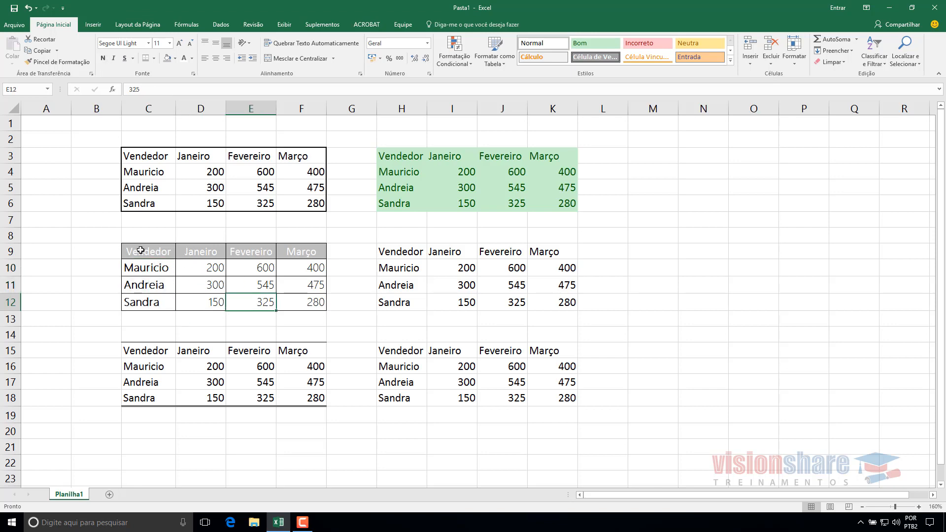
# Start a new cell style based on the formatted table C9:F12 and name it Personalizado 1.
pyautogui.moveTo(140, 250); pyautogui.dragTo(300, 303)
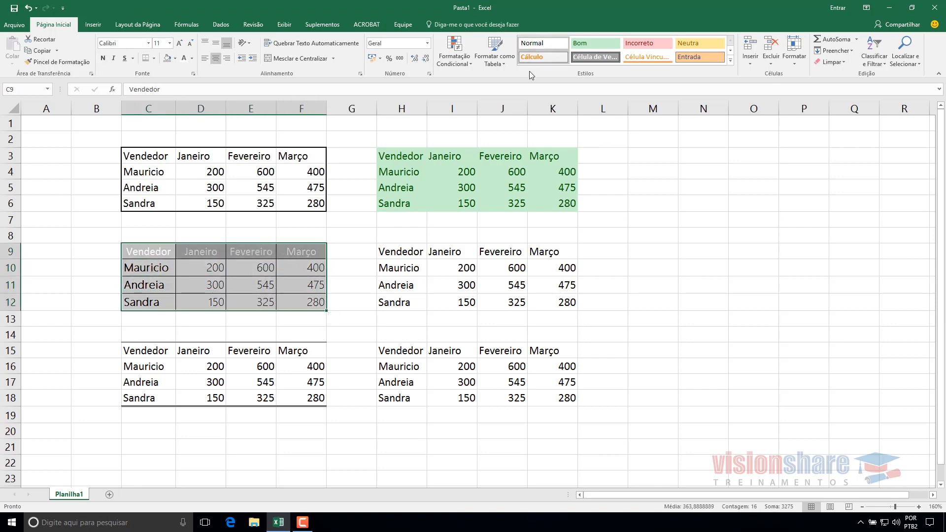
pyautogui.click(730, 59)
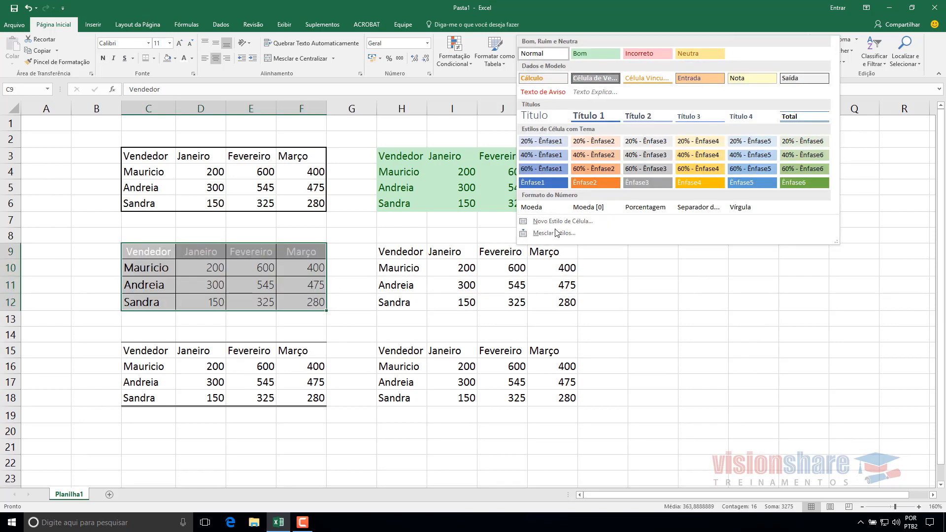
pyautogui.click(560, 221)
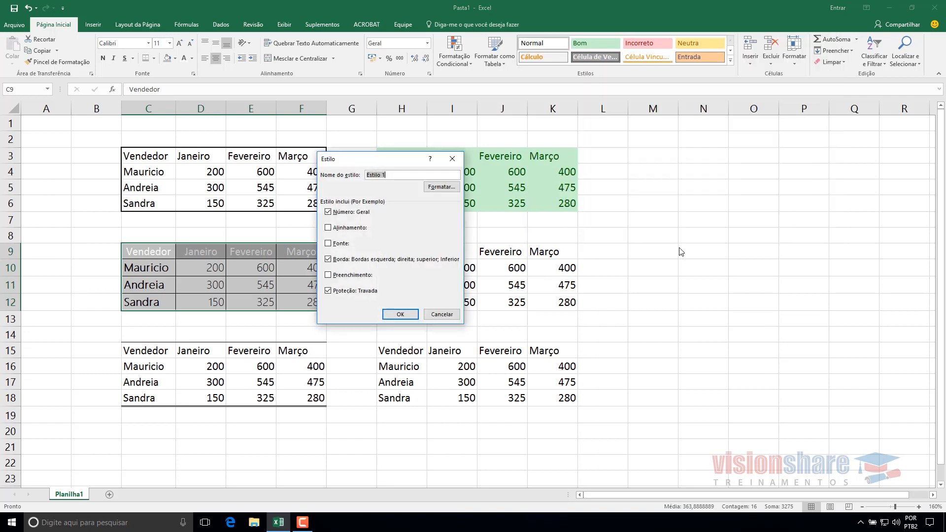
pyautogui.write('Personalizado')
pyautogui.click(441, 190)
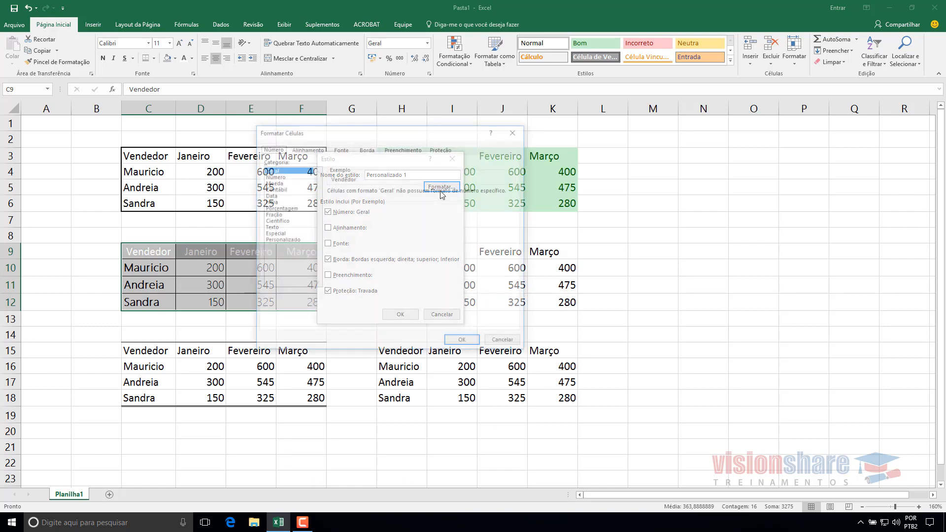
pyautogui.moveTo(365, 134); pyautogui.dragTo(649, 146)
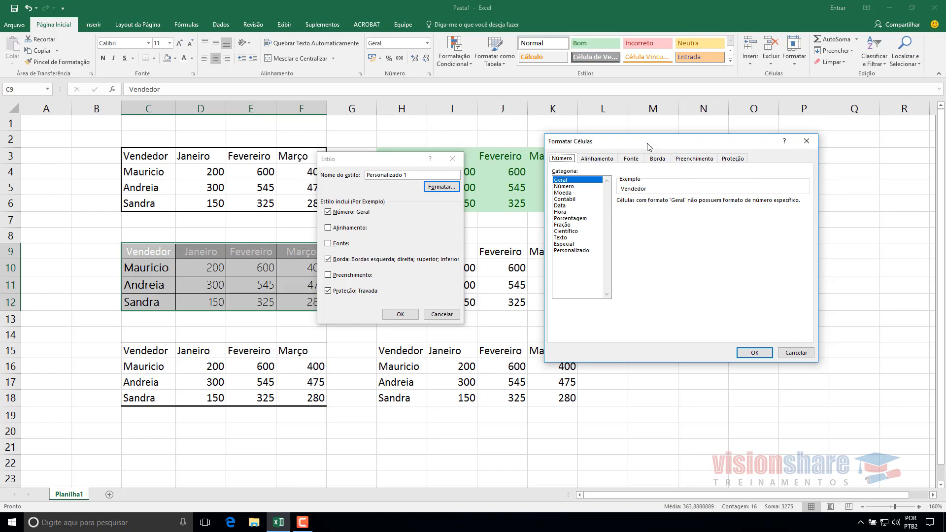
pyautogui.click(564, 187)
pyautogui.click(565, 205)
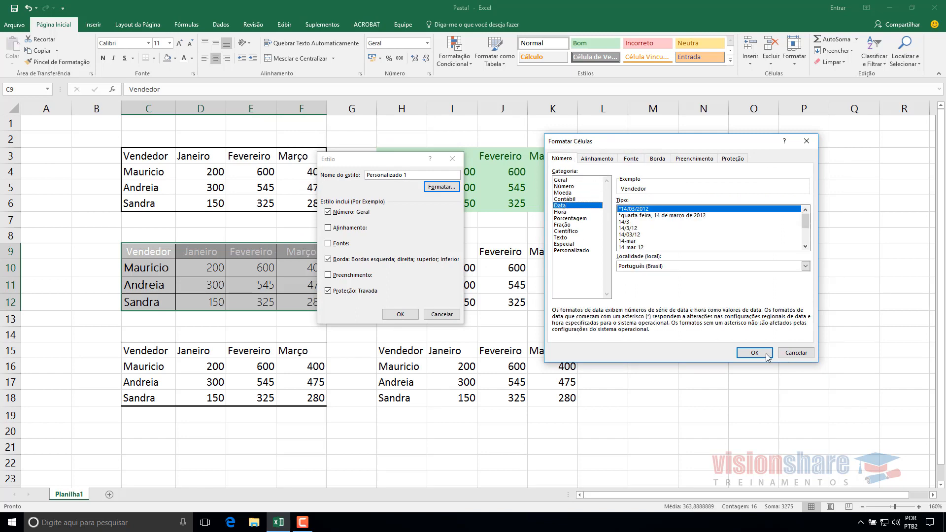
pyautogui.click(797, 353)
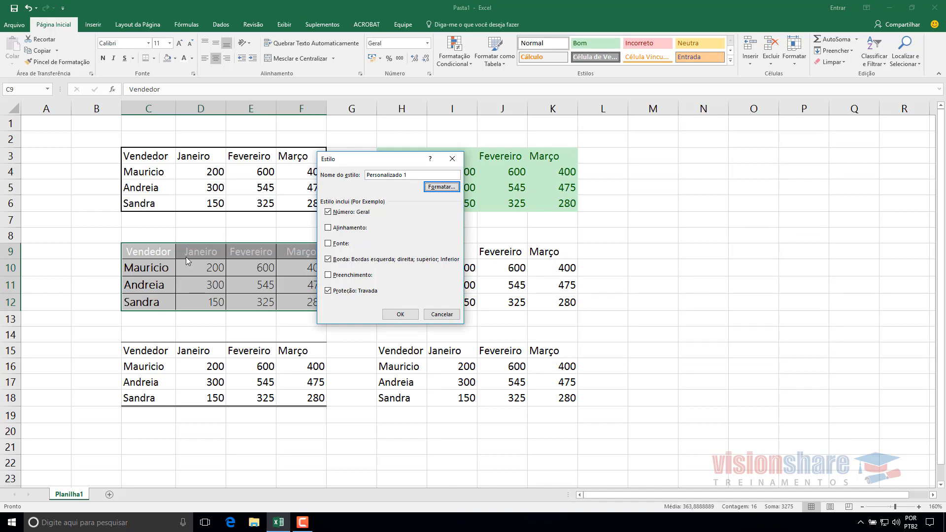
# Save the new cell style and check for it under Personalizada in the cell styles gallery.
pyautogui.click(401, 314)
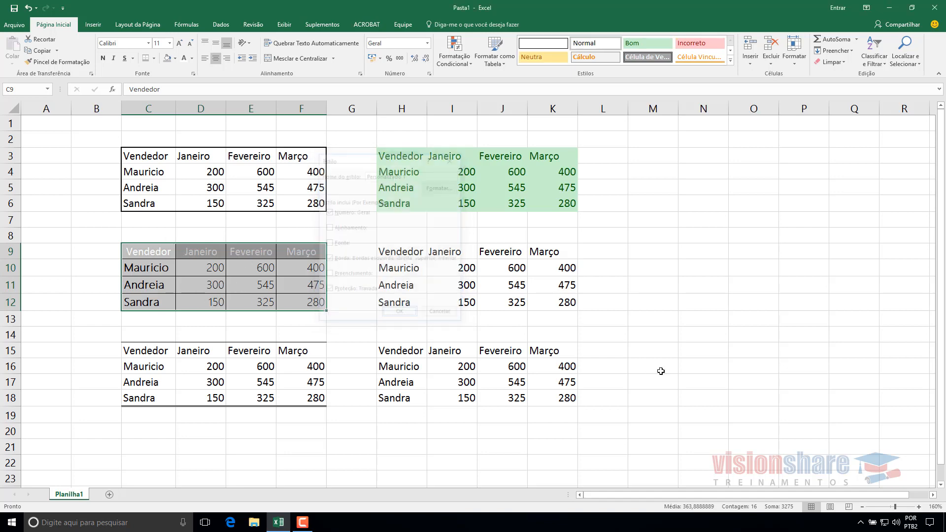
pyautogui.click(662, 371)
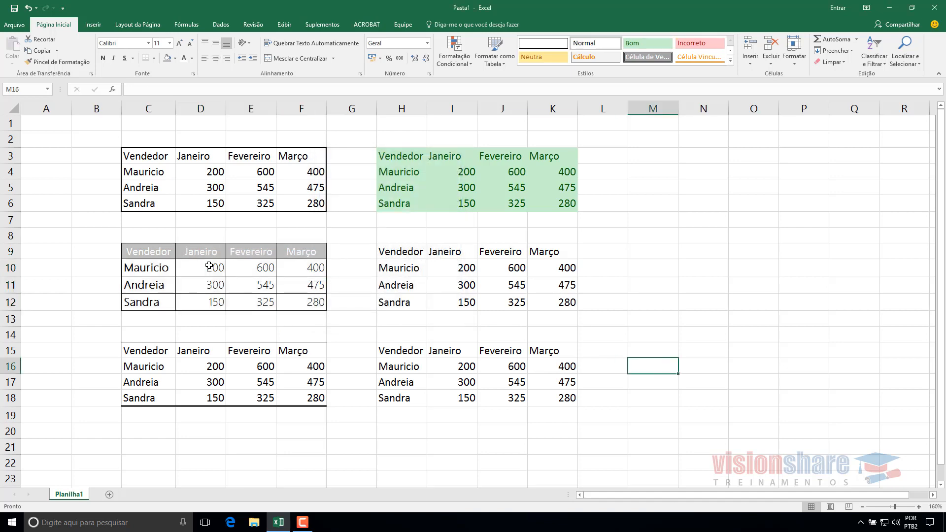
pyautogui.click(731, 60)
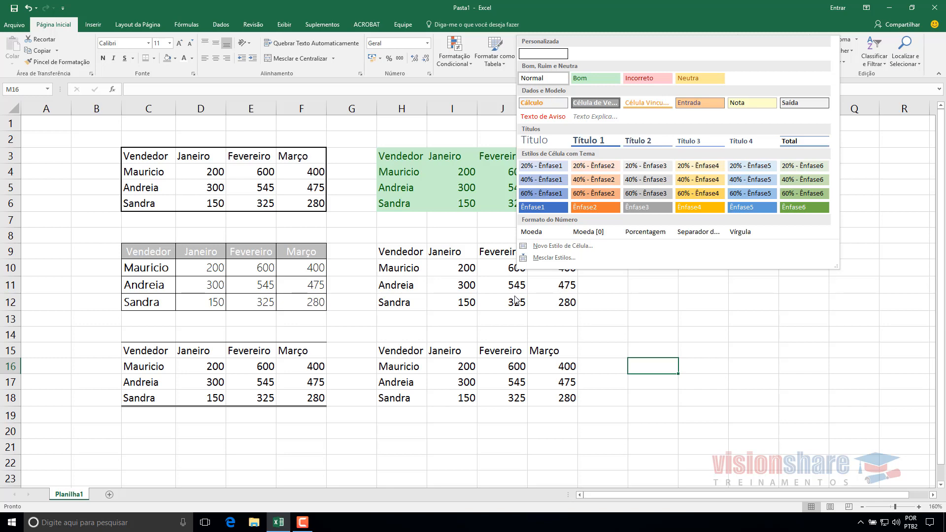
pyautogui.click(391, 252)
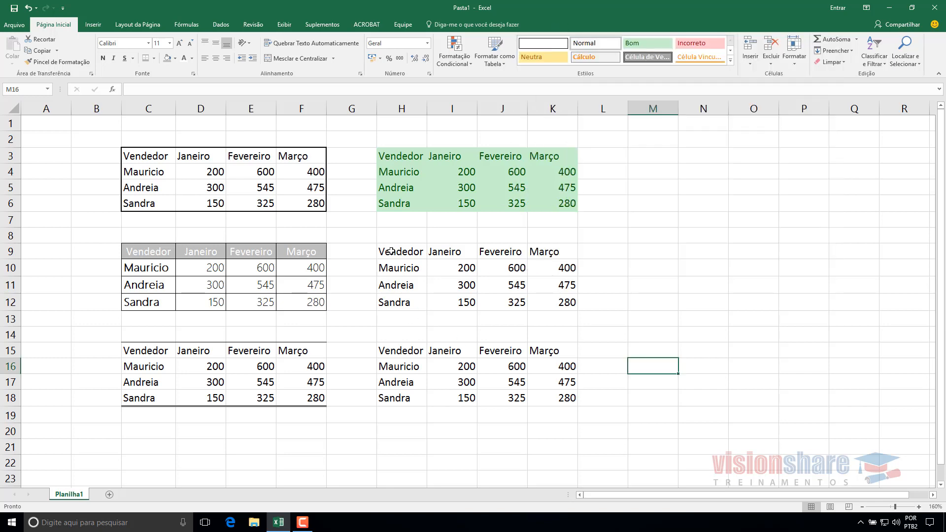
# Apply the custom cell style Personalizado 1 to the table in H9:K12.
pyautogui.moveTo(390, 251); pyautogui.dragTo(555, 303)
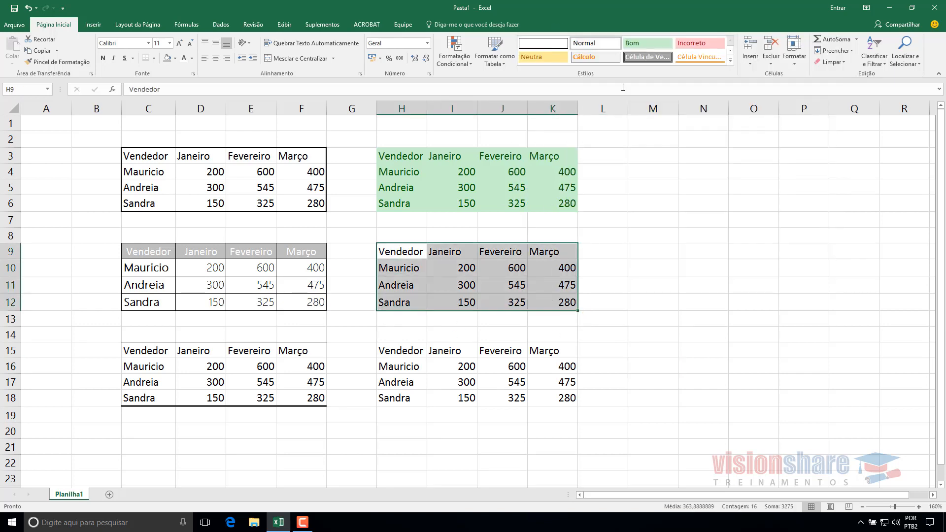
pyautogui.click(549, 43)
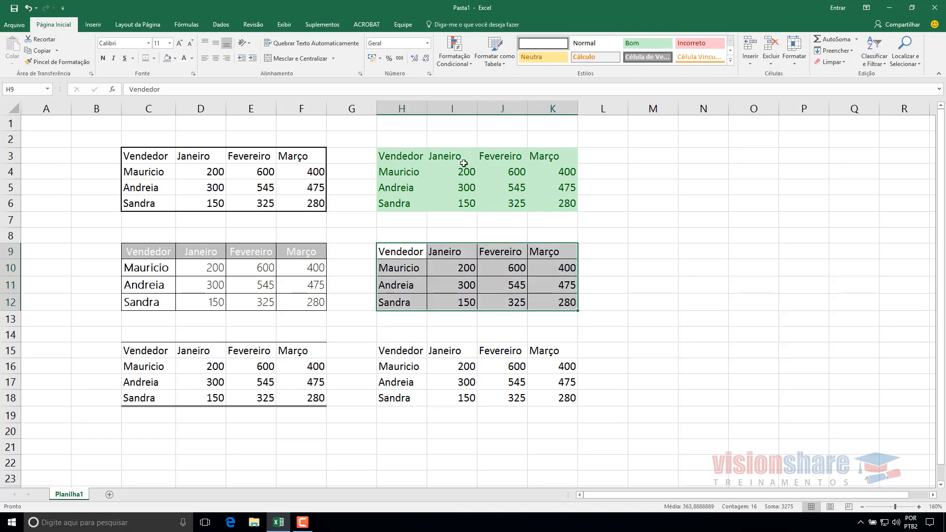
pyautogui.click(731, 61)
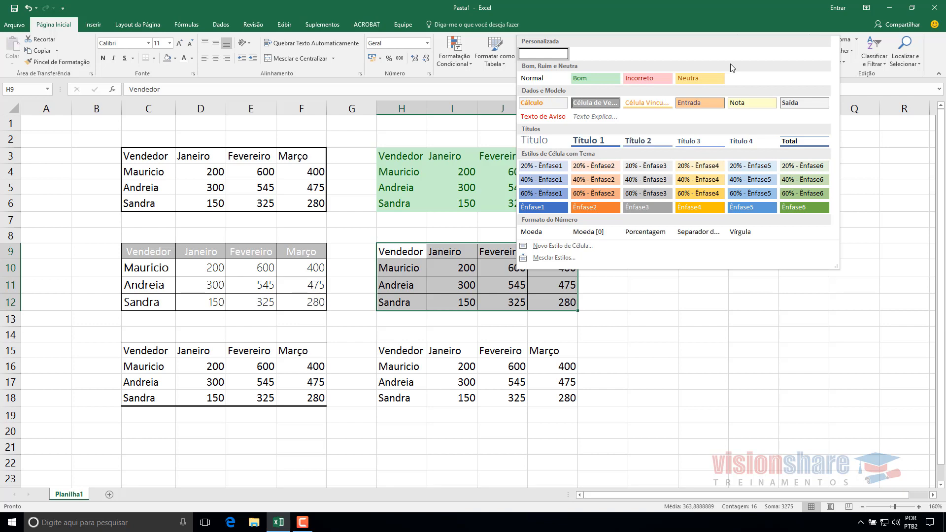
pyautogui.click(568, 13)
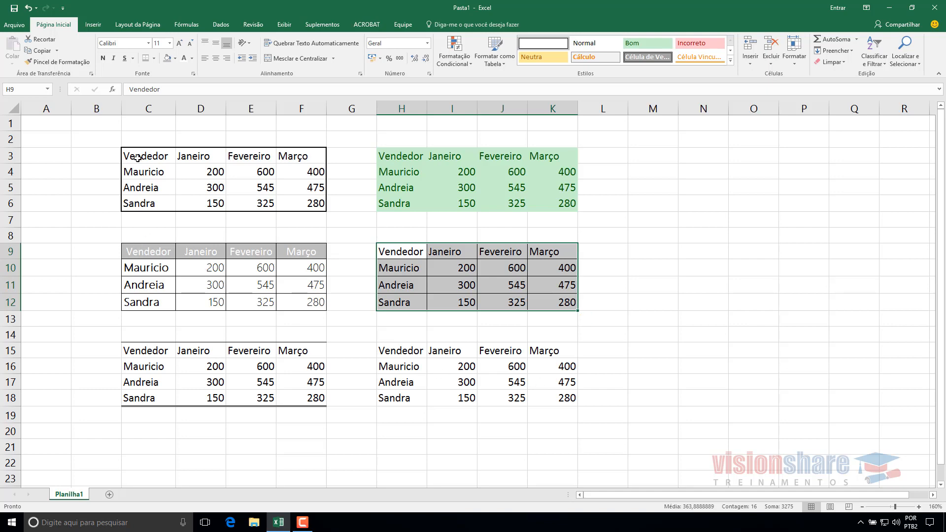
# Erase the top border of the first table C3:F6 and the border below cell E10 in the second table.
pyautogui.moveTo(139, 159); pyautogui.dragTo(320, 209)
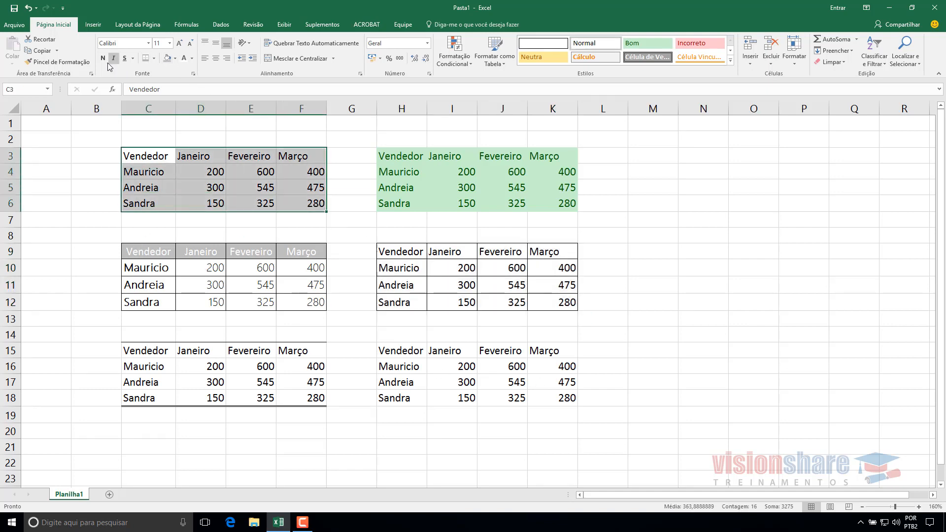
pyautogui.click(155, 60)
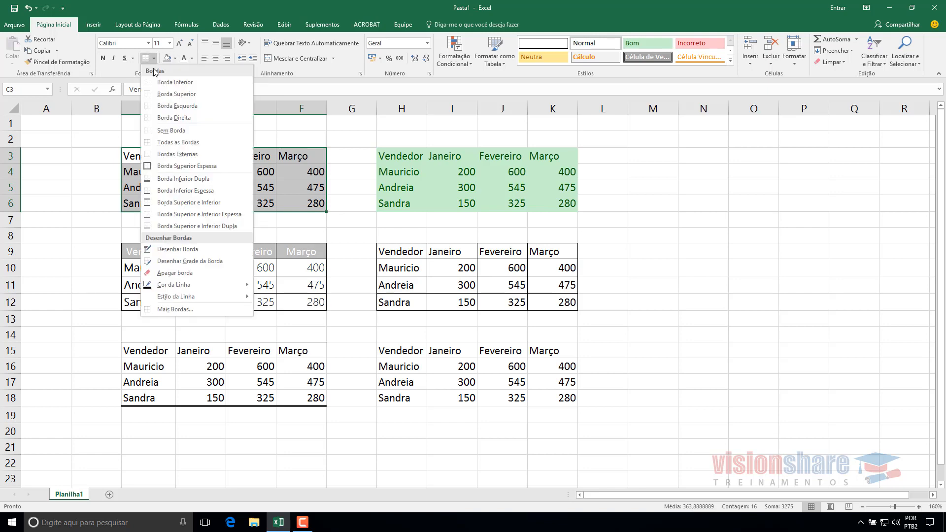
pyautogui.click(183, 274)
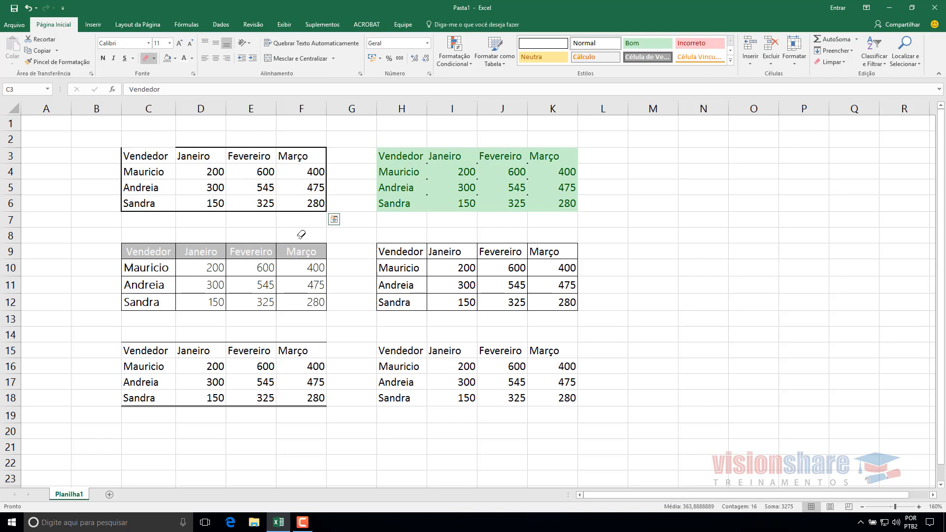
pyautogui.click(196, 147)
pyautogui.click(251, 147)
pyautogui.click(302, 148)
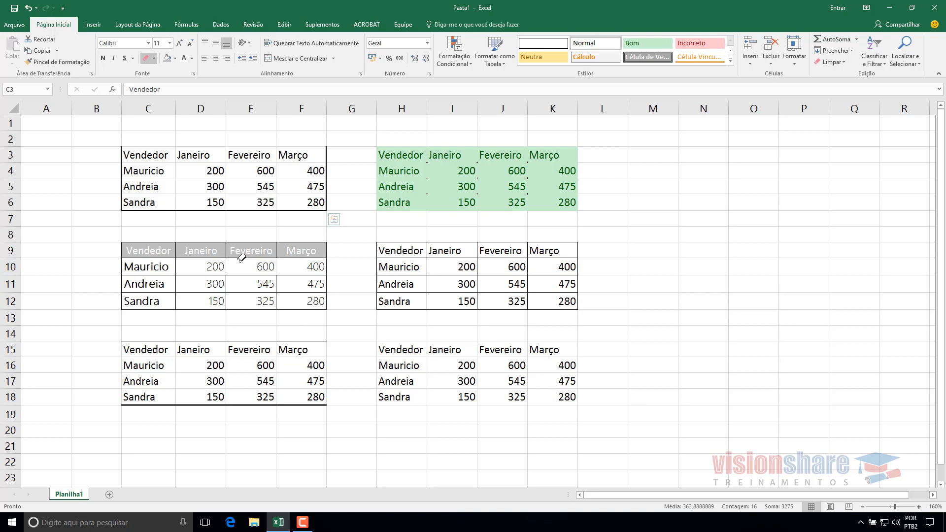
pyautogui.click(248, 275)
# Draw borders freehand around the empty cells N6 and N7.
pyautogui.click(154, 59)
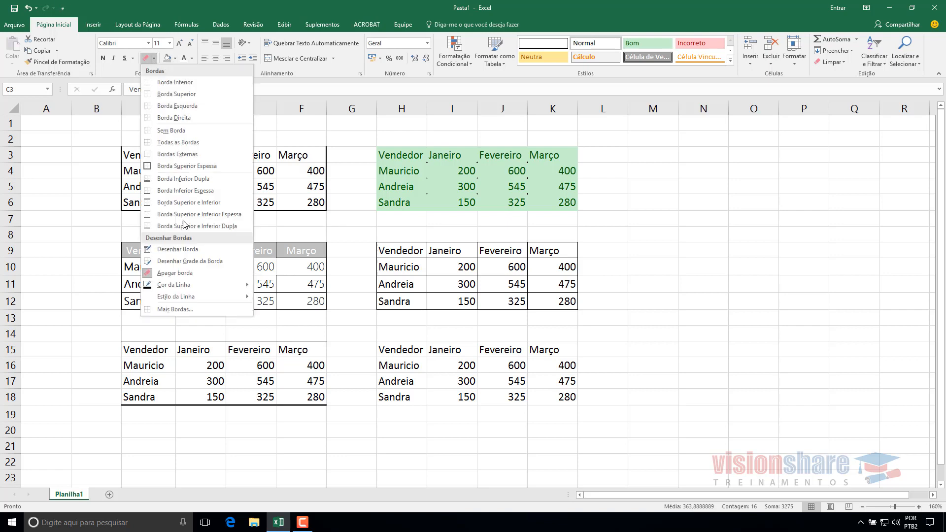
pyautogui.click(174, 252)
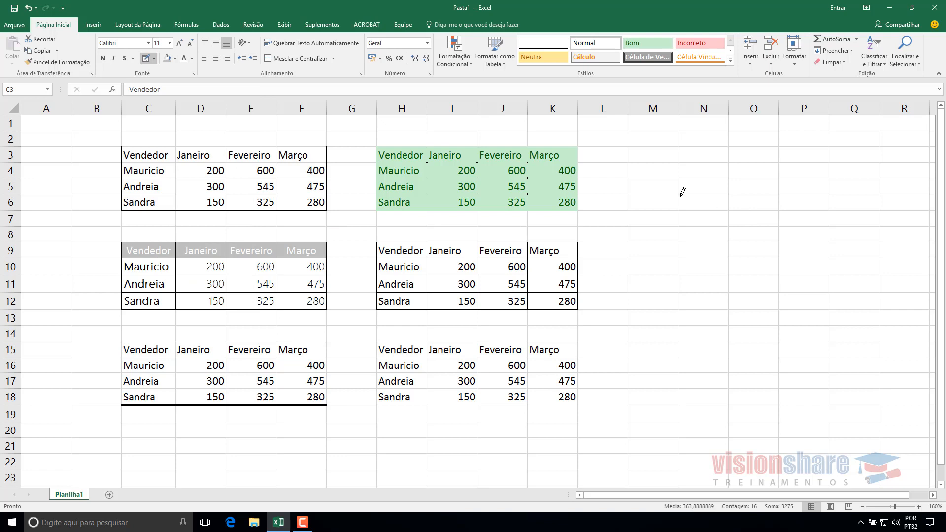
pyautogui.moveTo(683, 192)
pyautogui.mouseDown()
pyautogui.moveTo(681, 203)
pyautogui.moveTo(728, 192)
pyautogui.moveTo(729, 225)
pyautogui.moveTo(718, 226)
pyautogui.moveTo(711, 209)
pyautogui.mouseUp()
pyautogui.click(678, 220)
# In the detailed border settings for C3:F6, add the top and inner borders and remove the left and bottom borders.
pyautogui.click(154, 59)
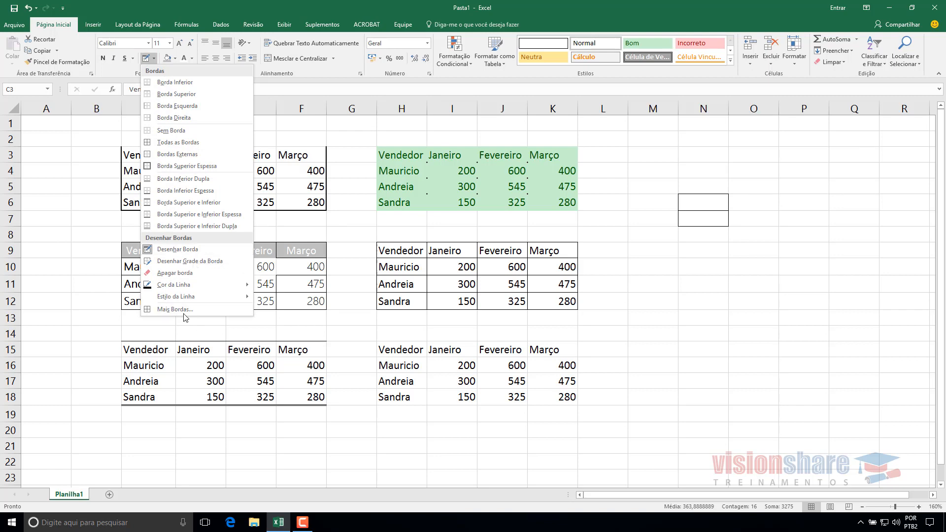
pyautogui.click(167, 308)
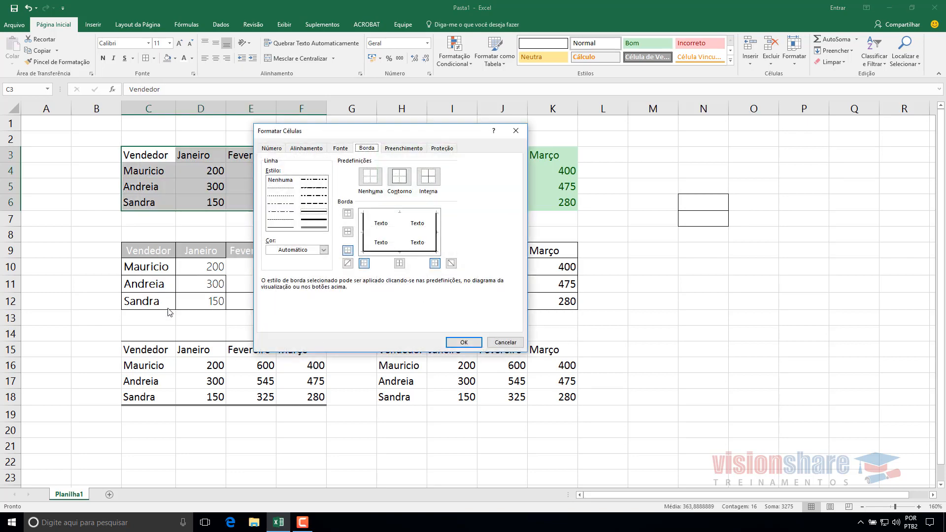
pyautogui.moveTo(405, 139); pyautogui.dragTo(405, 161)
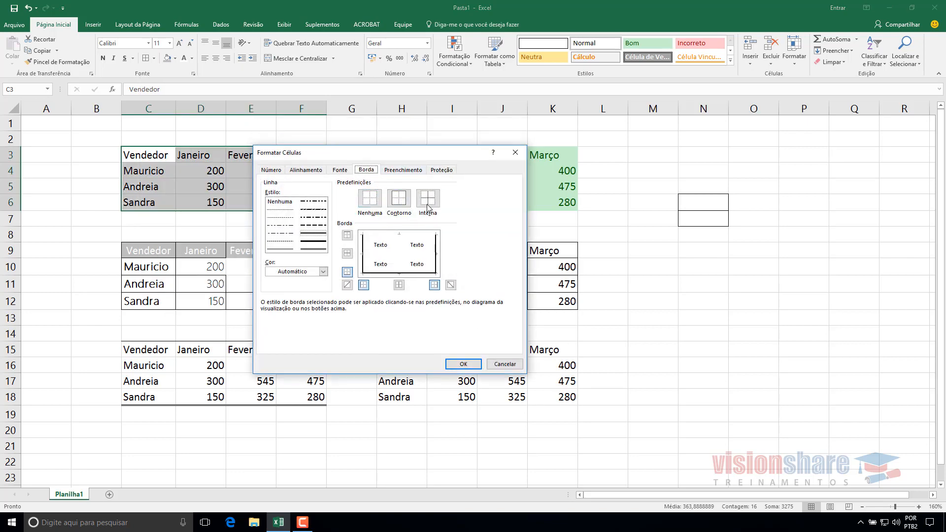
pyautogui.click(400, 261)
pyautogui.click(383, 253)
pyautogui.click(410, 236)
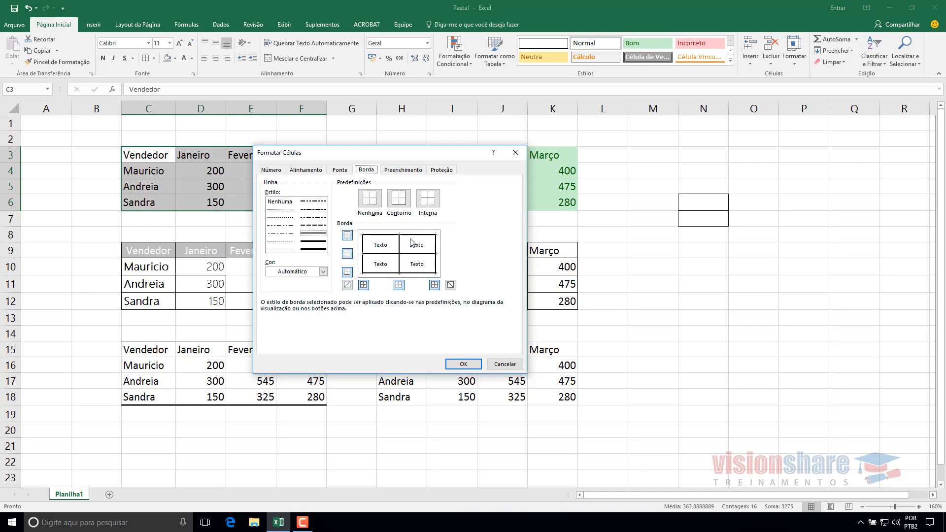
pyautogui.click(408, 273)
pyautogui.click(362, 263)
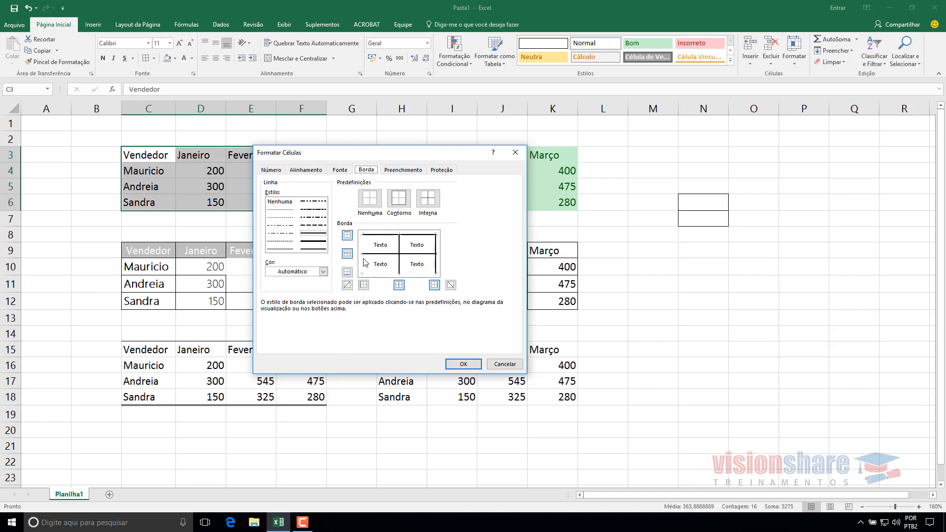
# Try several dashed line styles and apply the border settings to the first table C3:F6.
pyautogui.click(314, 210)
pyautogui.click(309, 218)
pyautogui.click(312, 226)
pyautogui.click(463, 365)
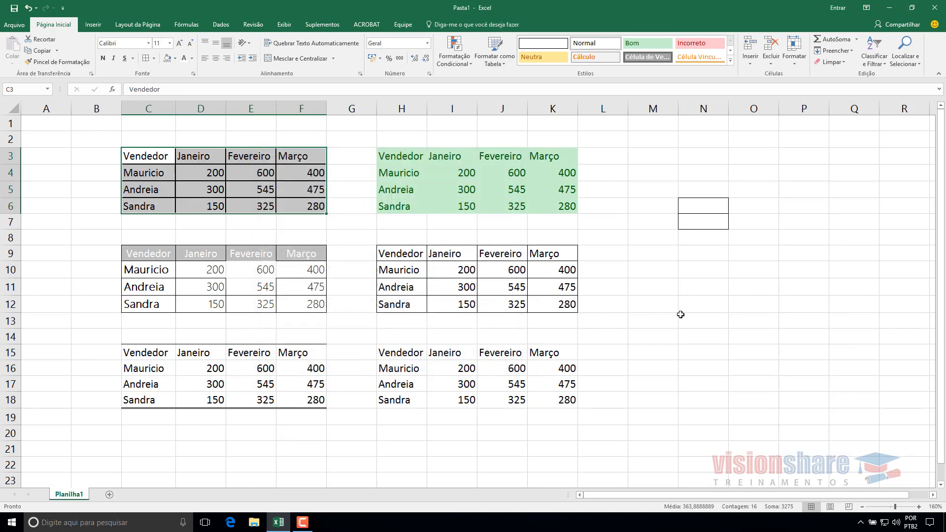